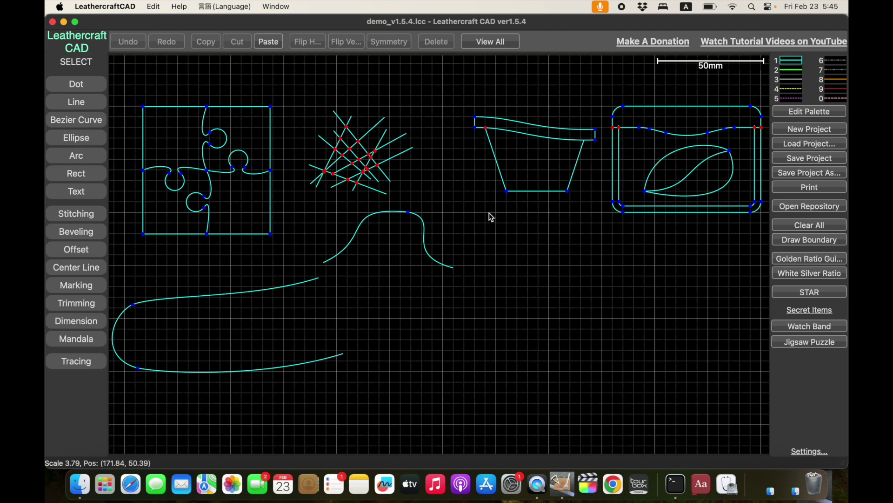
# - Zoom in and pan the canvas onto the bathtub-shaped pocket drawing
pyautogui.scroll(2, 490, 213)
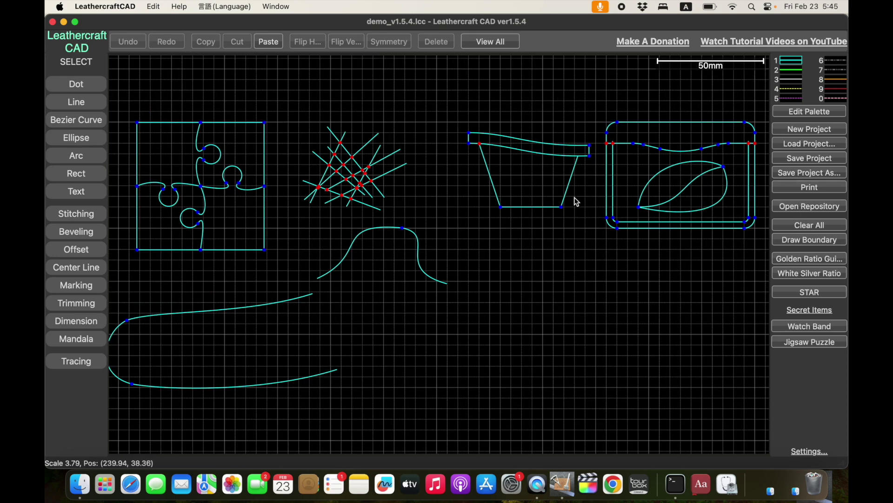
pyautogui.scroll(3, 568, 193)
pyautogui.moveTo(595, 186); pyautogui.dragTo(436, 229, button='right')
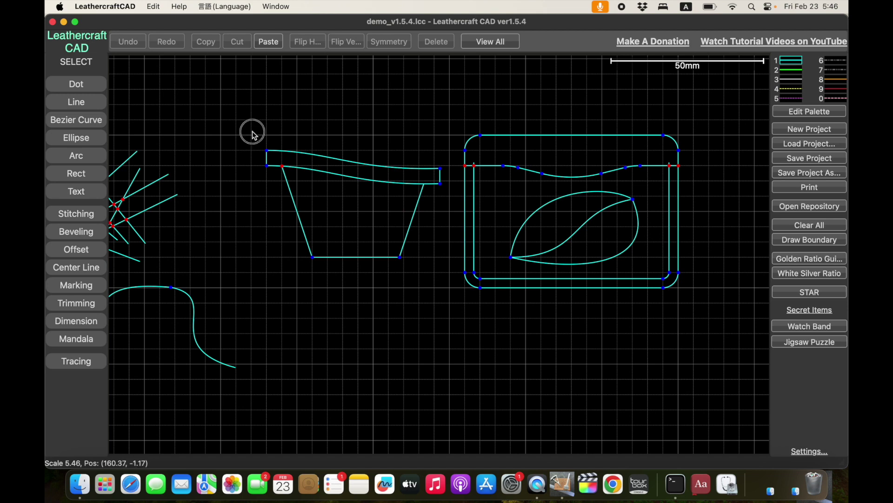
# - Register the whole bathtub pocket drawing as the repository template 'card pocket'
pyautogui.moveTo(252, 131); pyautogui.dragTo(449, 297)
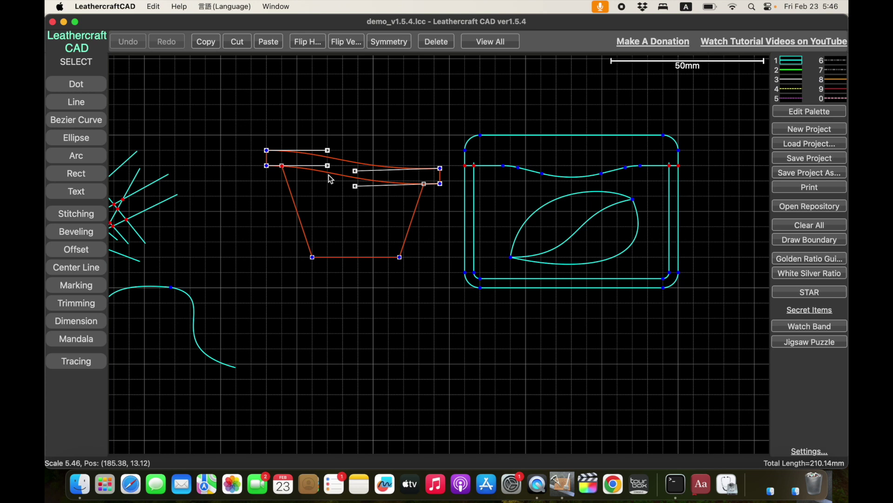
pyautogui.rightClick(412, 217)
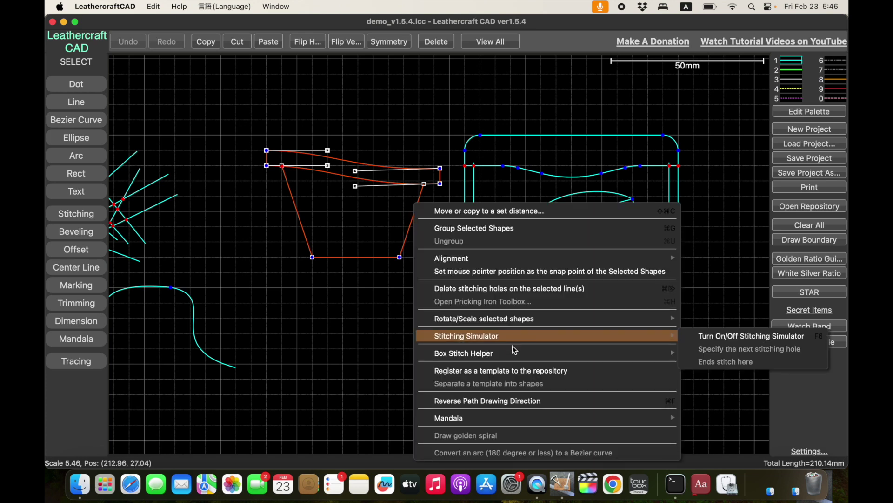
pyautogui.click(488, 369)
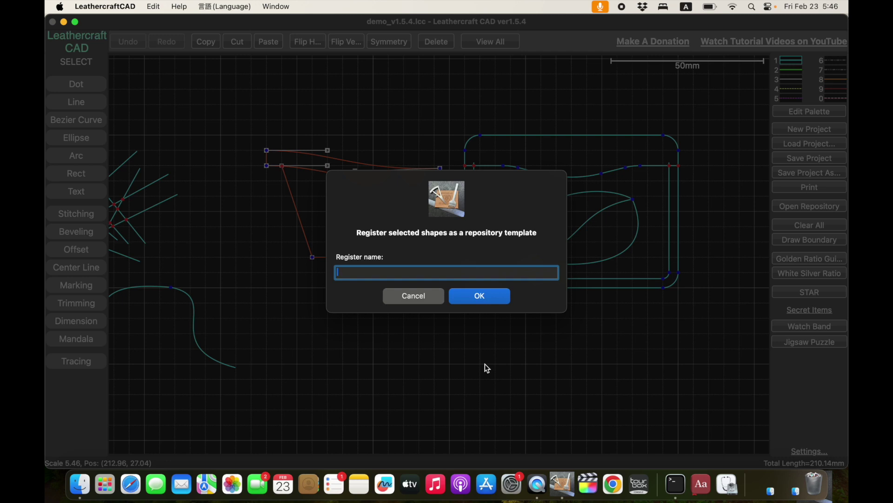
pyautogui.write('card pocklet')
pyautogui.press('BackSpace')
pyautogui.press('BackSpace')
pyautogui.press('BackSpace')
pyautogui.write('et')
pyautogui.press('Return')
pyautogui.press('Return')
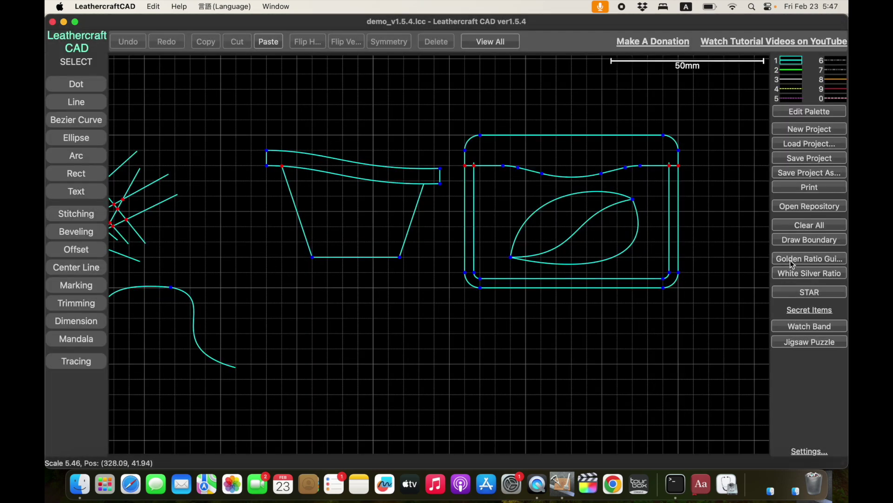
# - Add the 'card pocket' template from the repository and move the copy below the original
pyautogui.click(808, 206)
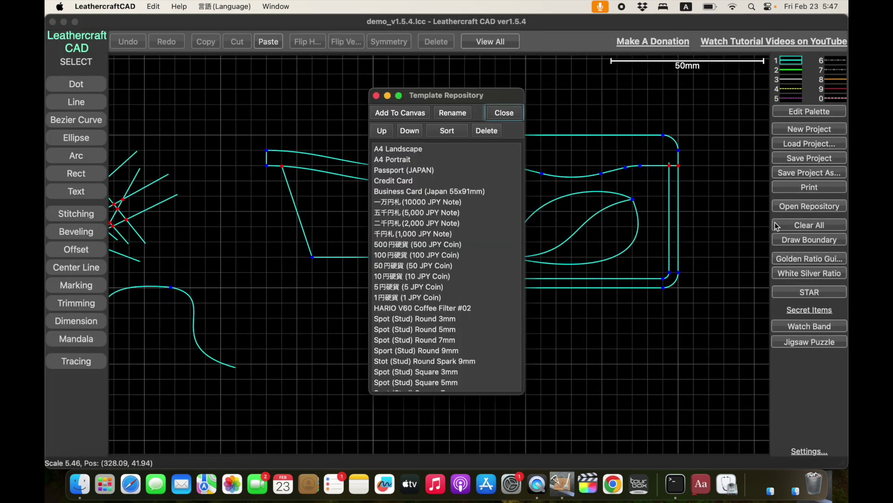
pyautogui.scroll(-5, 470, 293)
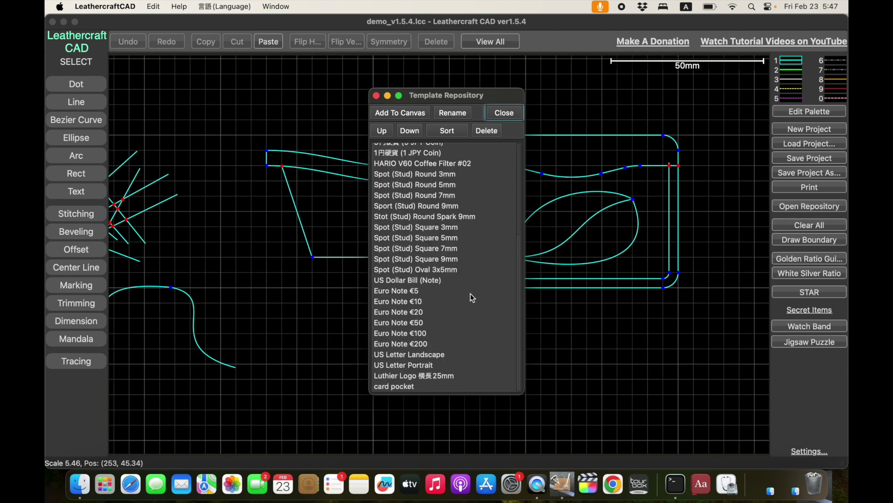
pyautogui.scroll(4, 470, 293)
pyautogui.scroll(-4, 471, 293)
pyautogui.click(397, 386)
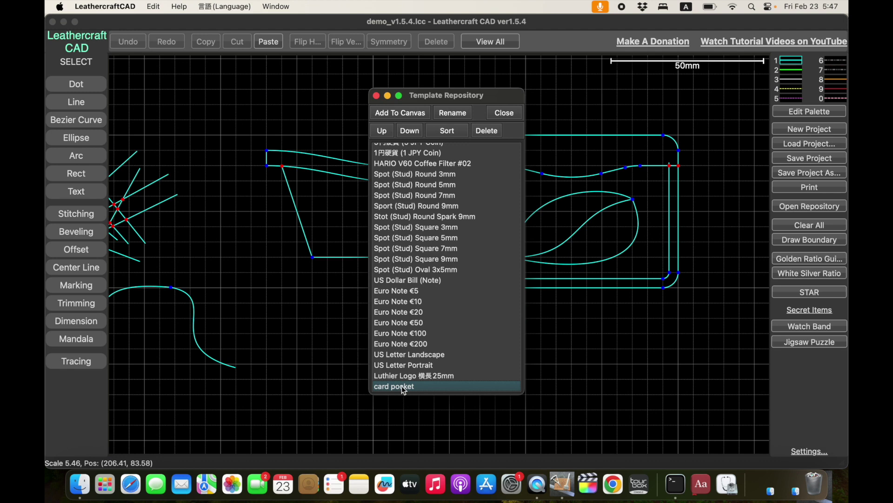
pyautogui.doubleClick(401, 386)
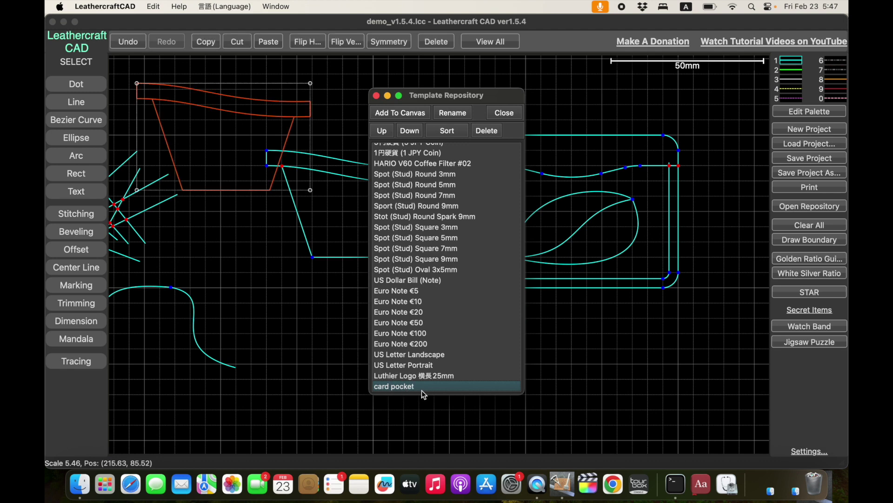
pyautogui.click(504, 113)
pyautogui.moveTo(240, 188); pyautogui.dragTo(415, 413)
pyautogui.moveTo(517, 382); pyautogui.dragTo(477, 280, button='right')
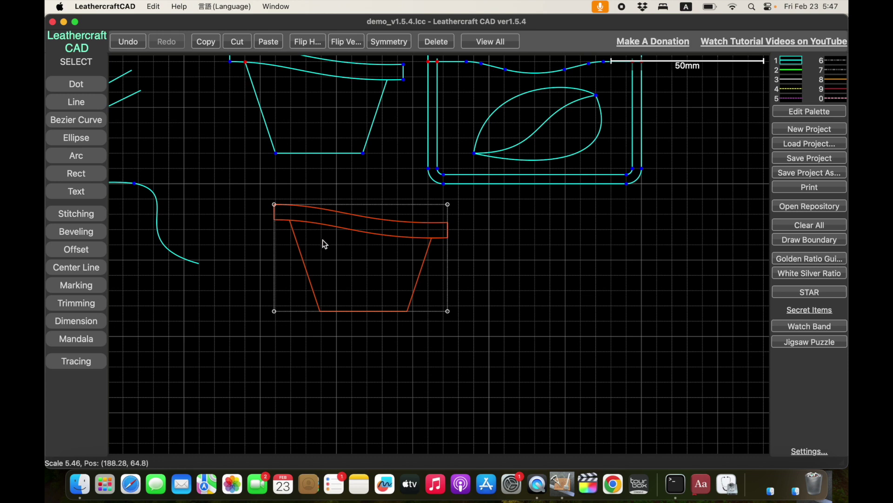
# - Separate the placed card pocket template into individual shapes
pyautogui.rightClick(378, 236)
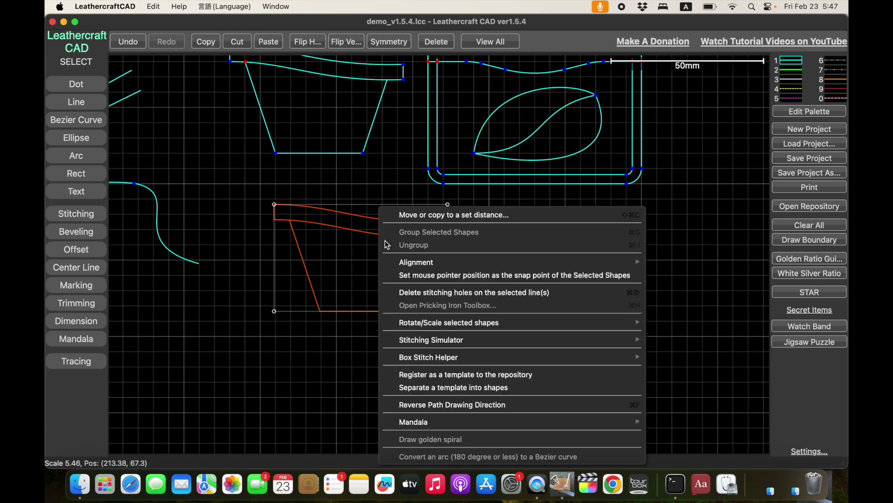
pyautogui.click(506, 390)
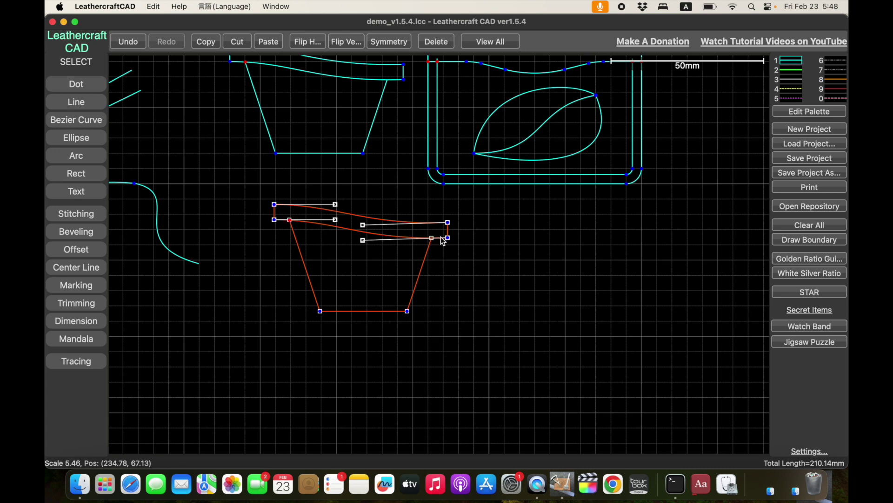
pyautogui.click(393, 250)
# - Drag the upper flap curve's control handle upward into a higher arch
pyautogui.click(395, 240)
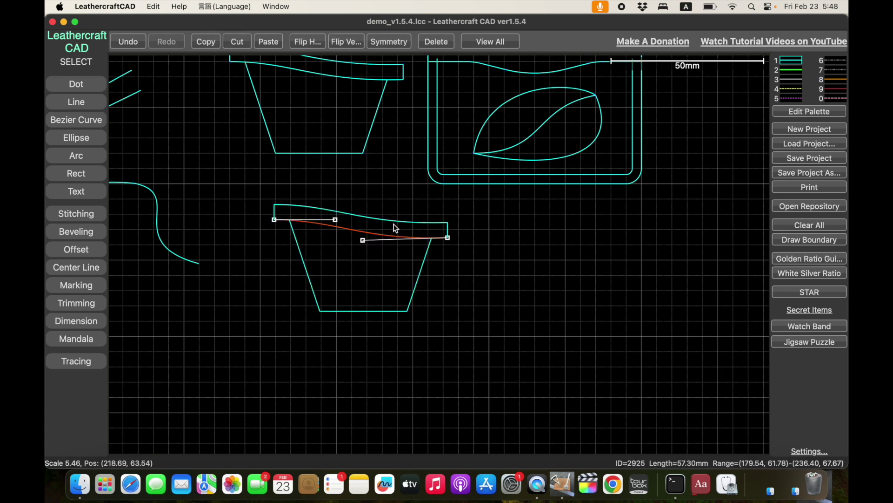
pyautogui.click(395, 221)
pyautogui.click(274, 212)
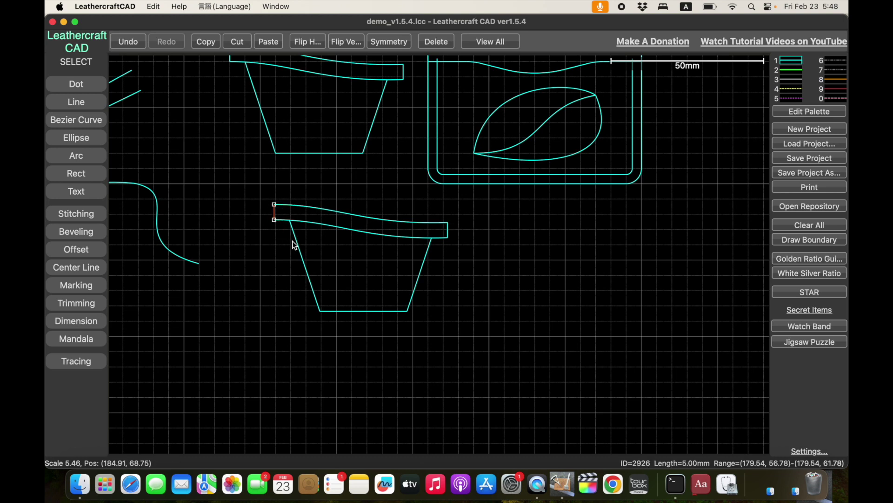
pyautogui.click(293, 243)
pyautogui.click(363, 312)
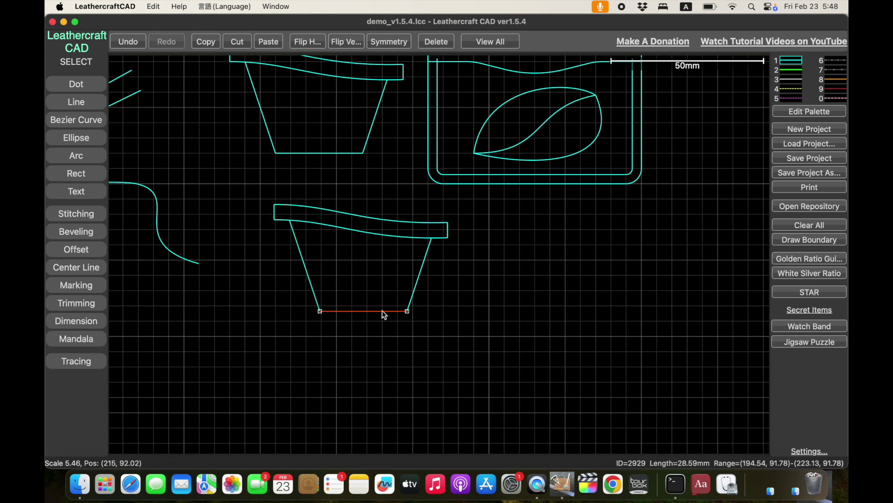
pyautogui.click(302, 205)
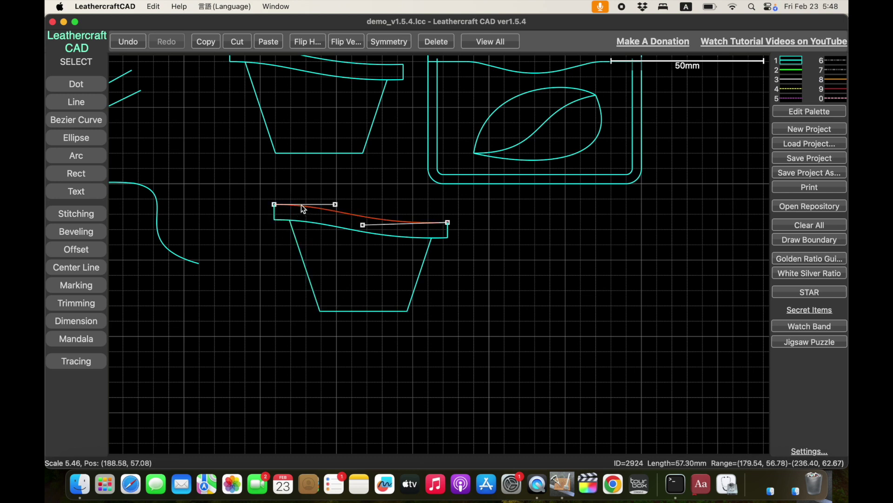
pyautogui.moveTo(336, 205); pyautogui.dragTo(367, 184)
# - Prick 16 Diamond 4mm holes at 3.876 mm pitch along the copy's raised upper curve
pyautogui.click(76, 214)
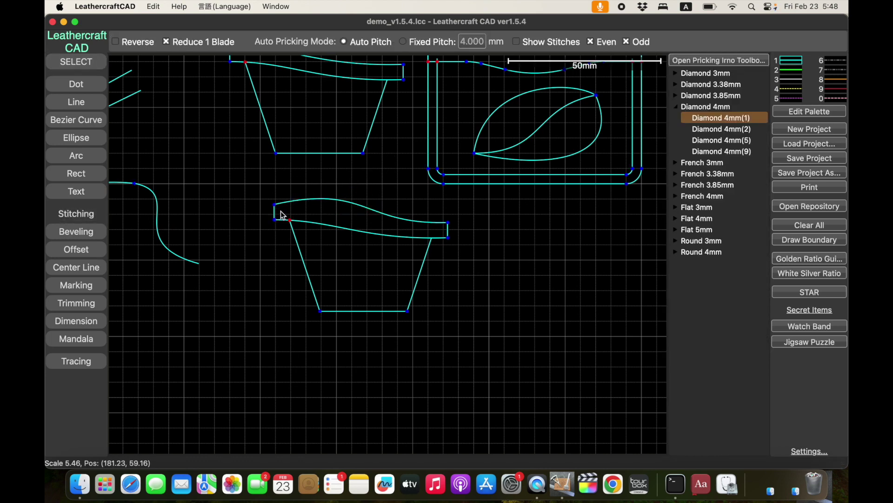
pyautogui.click(275, 204)
pyautogui.click(448, 223)
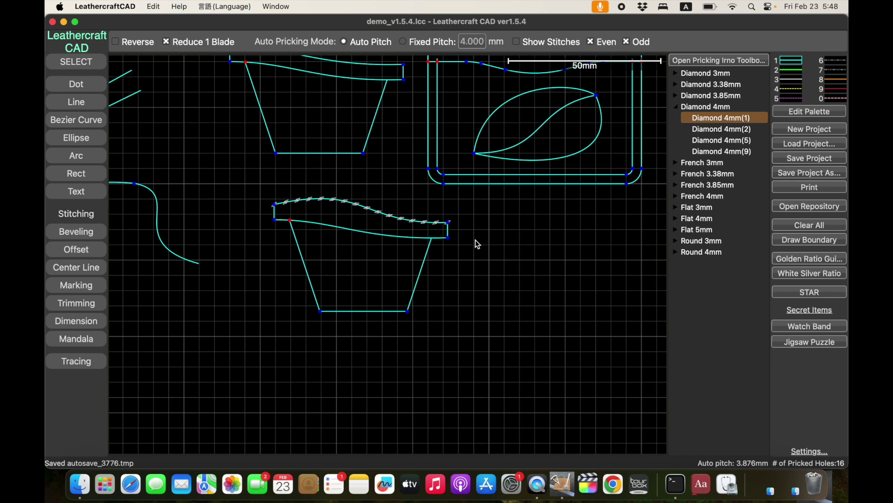
pyautogui.moveTo(512, 215); pyautogui.dragTo(412, 285, button='middle')
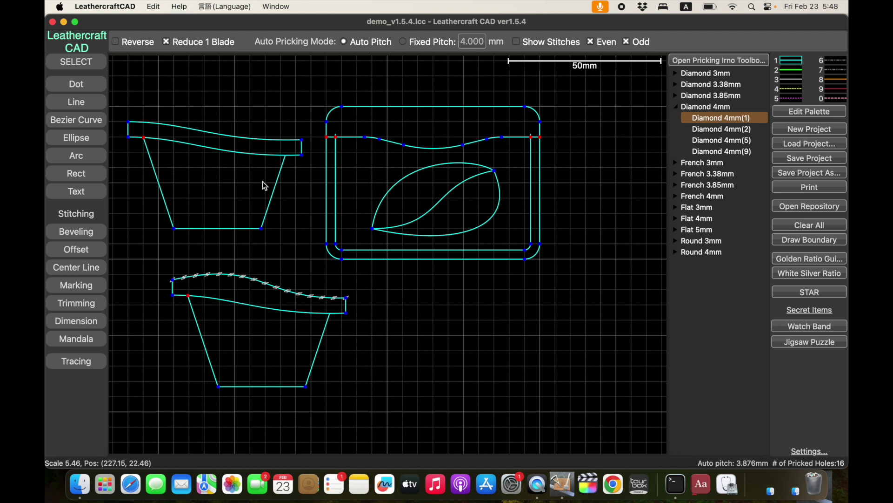
pyautogui.click(92, 63)
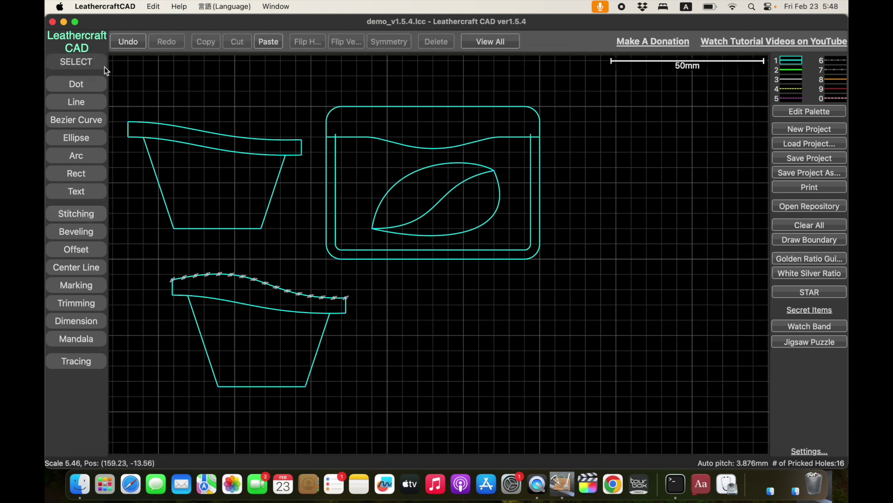
# - Draw an 8.93 mm circle left of the leaf and select the whole rounded-rectangle pattern
pyautogui.click(407, 184)
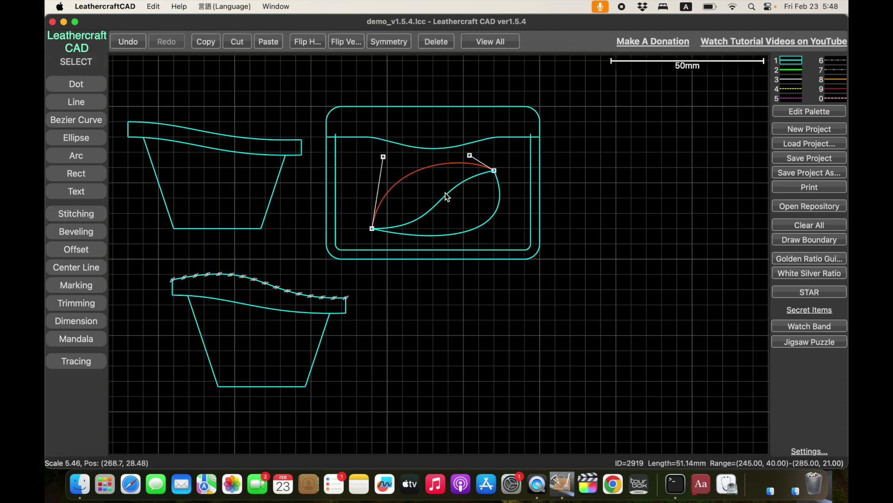
pyautogui.click(329, 111)
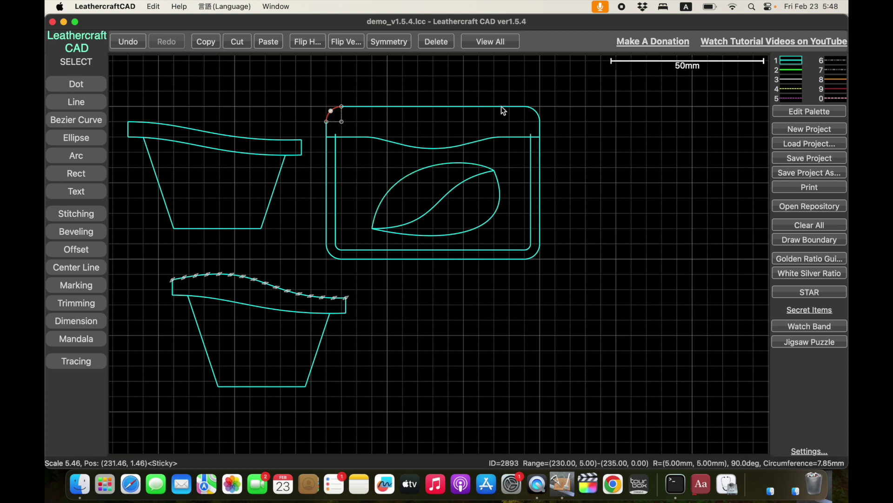
pyautogui.click(535, 114)
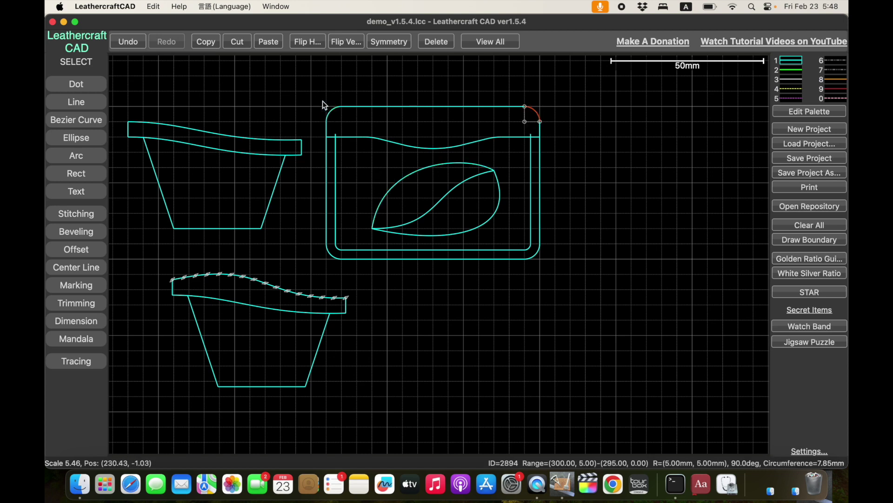
pyautogui.moveTo(316, 97); pyautogui.dragTo(330, 78)
pyautogui.click(96, 136)
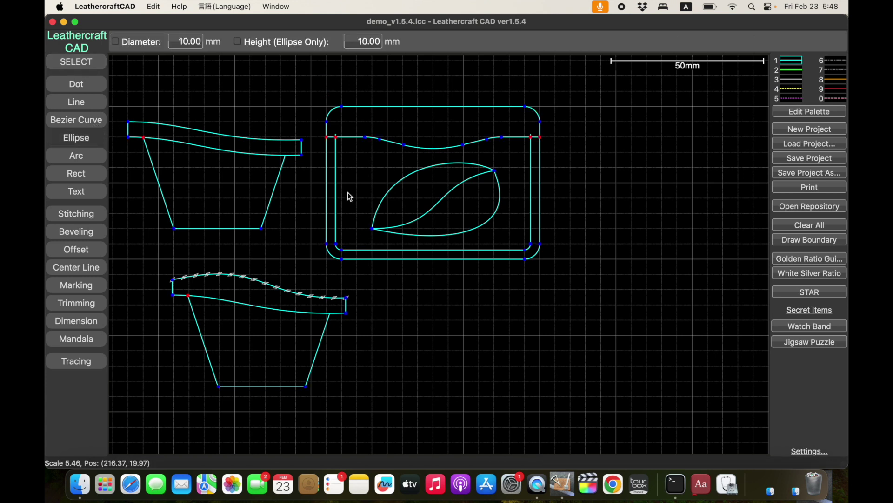
pyautogui.moveTo(356, 182); pyautogui.dragTo(371, 198)
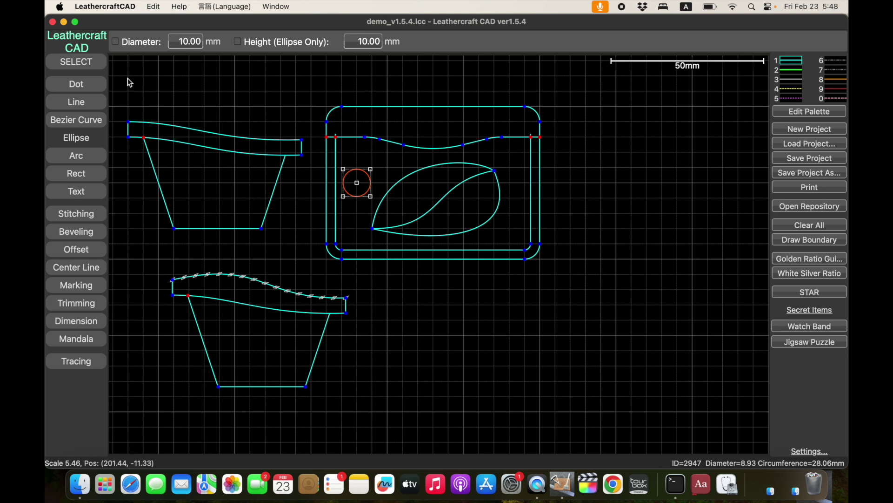
pyautogui.click(76, 61)
pyautogui.moveTo(317, 94)
pyautogui.mouseDown()
pyautogui.moveTo(438, 223)
pyautogui.moveTo(538, 276)
pyautogui.moveTo(557, 274)
pyautogui.moveTo(550, 267)
pyautogui.mouseUp()
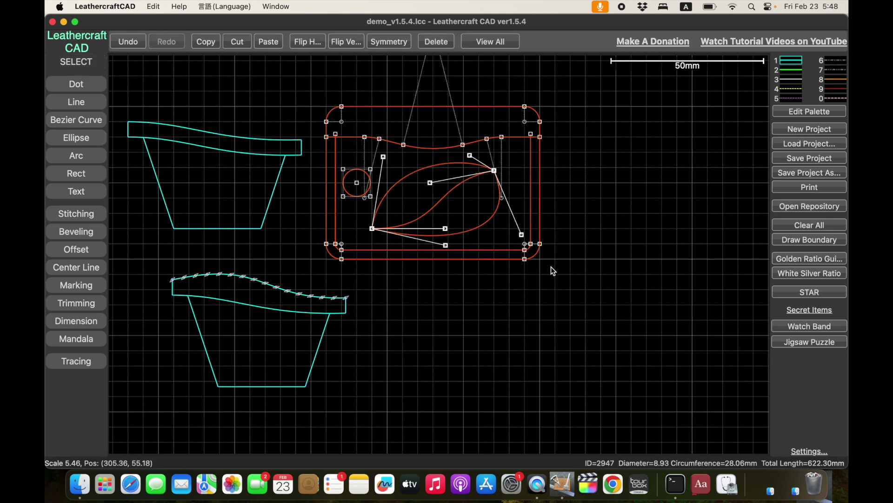
# - Register the selected rectangle, circle and leaf as the repository template 'pass case'
pyautogui.rightClick(540, 230)
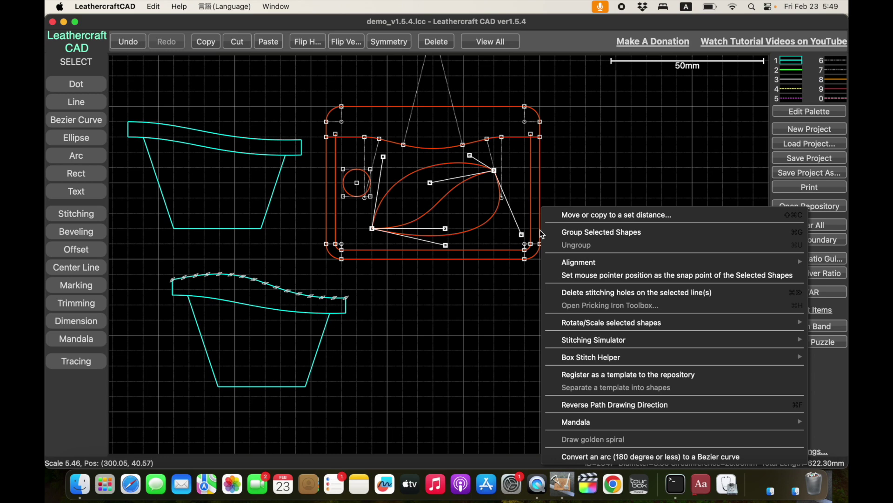
pyautogui.click(644, 375)
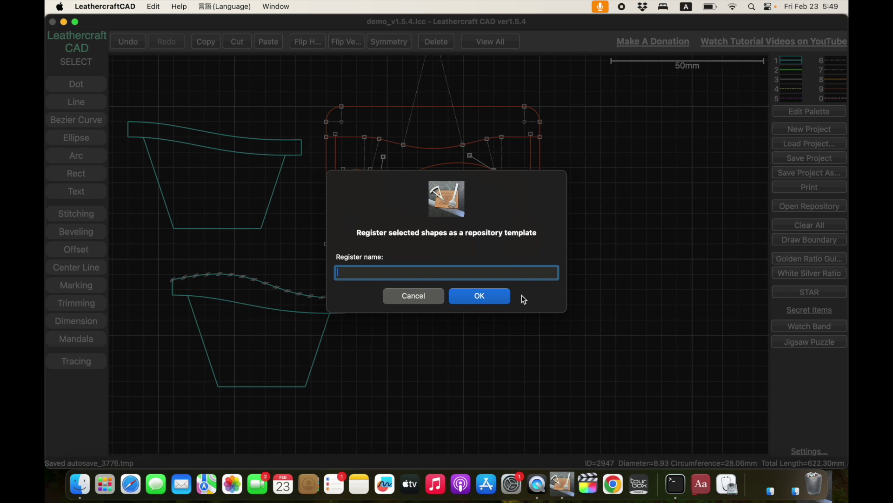
pyautogui.write('pass case')
pyautogui.press('Return')
pyautogui.click(506, 289)
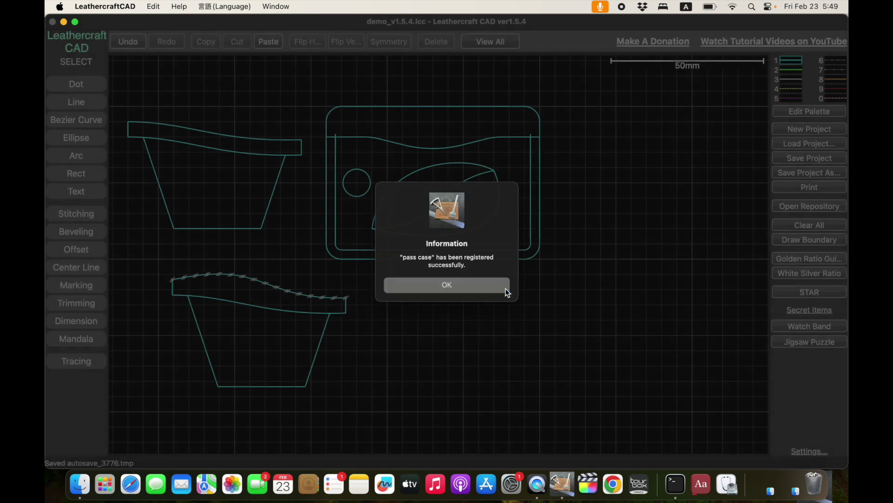
# - Add the 'pass case' template from the repository and drag the copy to the lower right
pyautogui.click(819, 207)
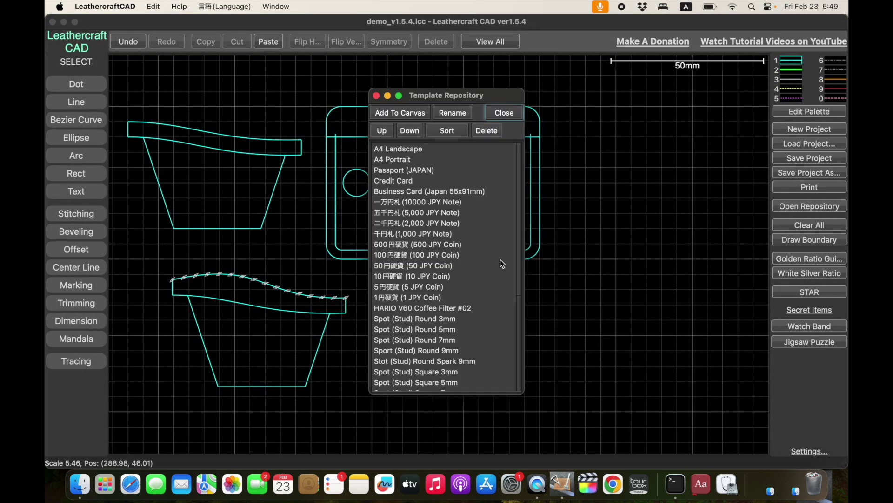
pyautogui.scroll(-5, 500, 263)
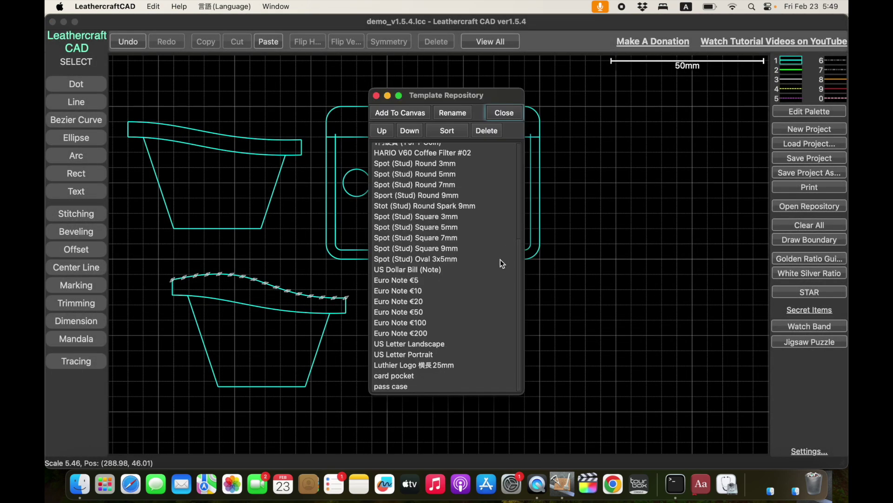
pyautogui.click(411, 388)
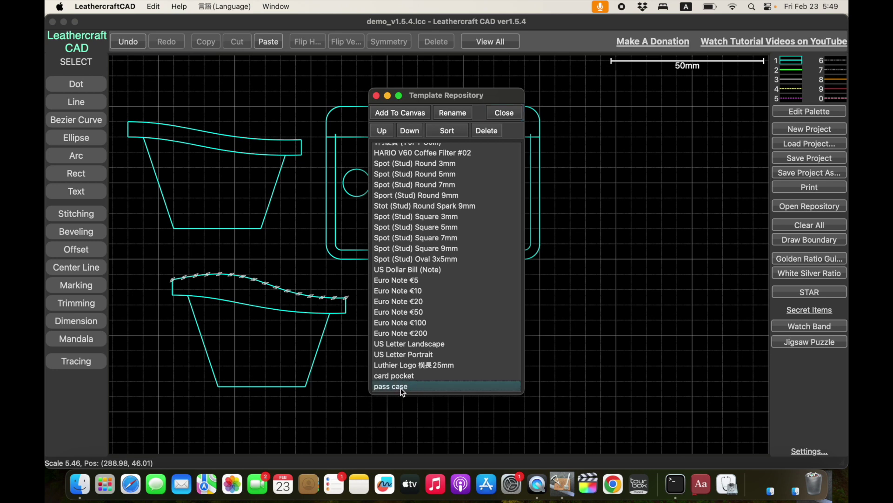
pyautogui.doubleClick(401, 387)
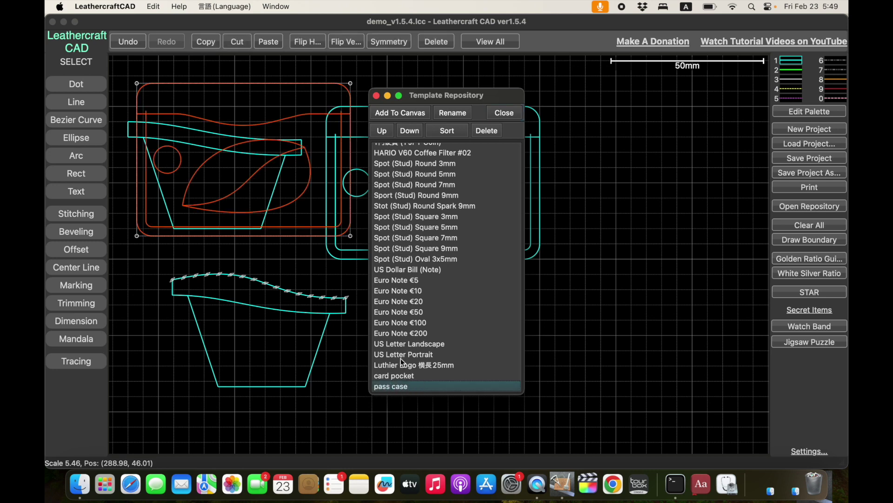
pyautogui.click(517, 116)
pyautogui.moveTo(297, 84); pyautogui.dragTo(612, 298)
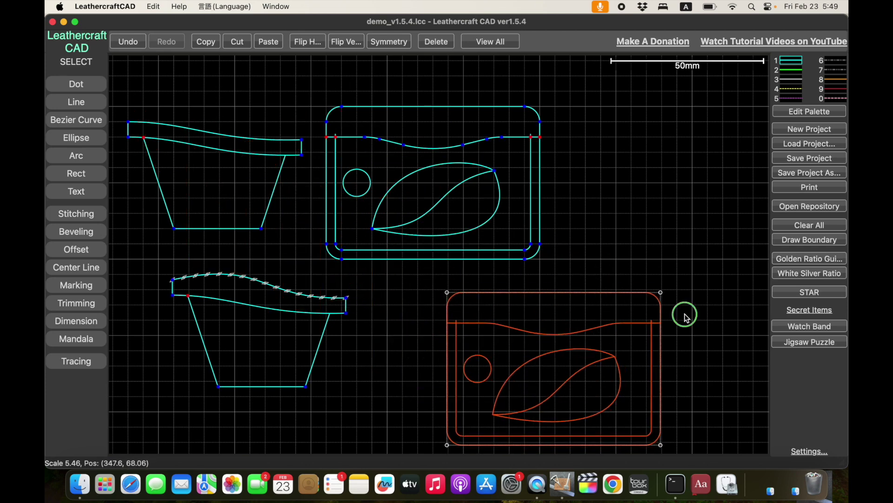
pyautogui.moveTo(684, 313); pyautogui.dragTo(550, 235, button='right')
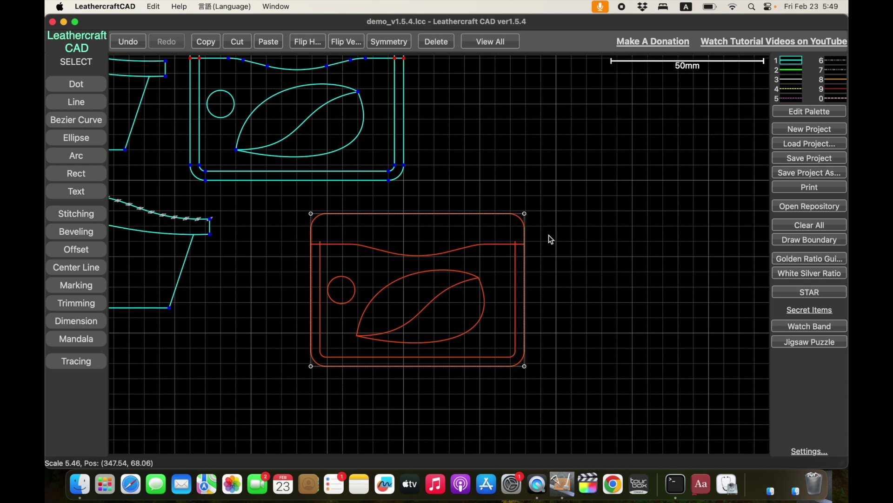
# - Ungroup the placed pass case copy into separate shapes, then deselect and zoom in
pyautogui.rightClick(517, 276)
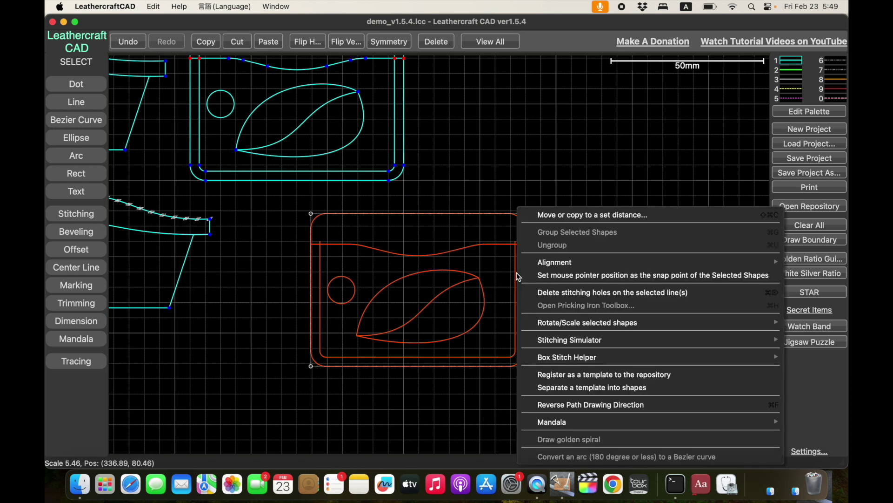
pyautogui.click(588, 388)
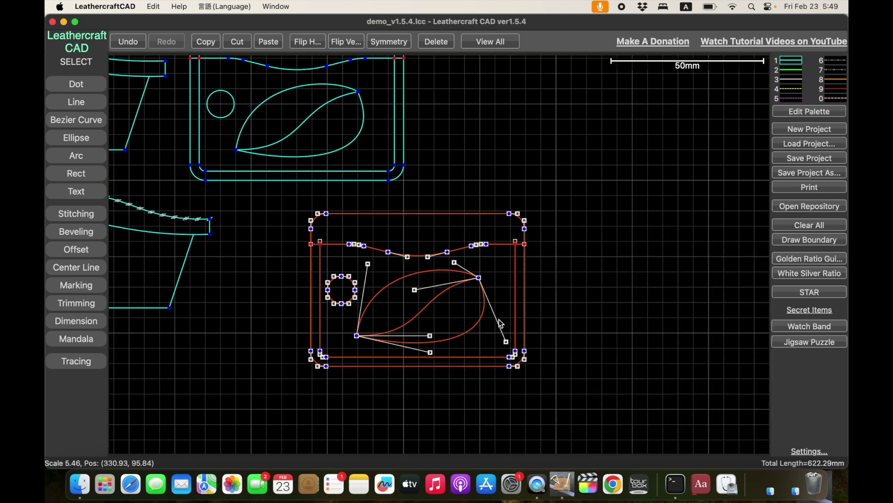
pyautogui.click(534, 301)
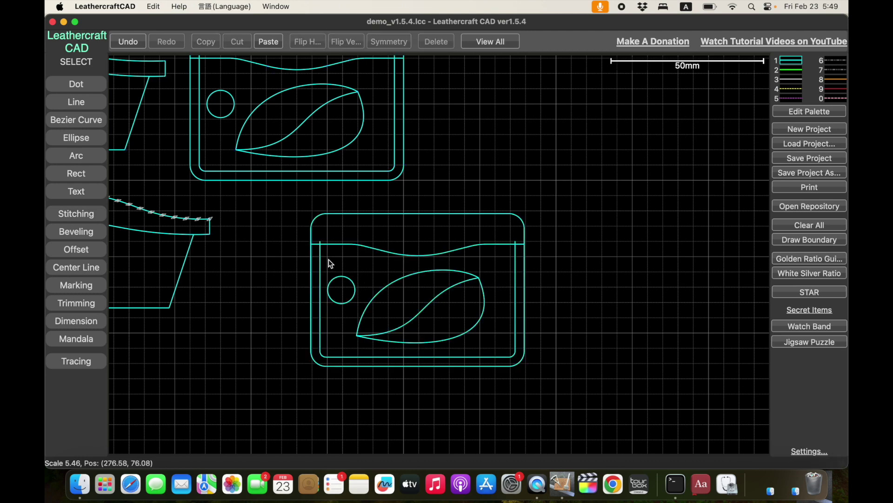
pyautogui.scroll(3, 326, 261)
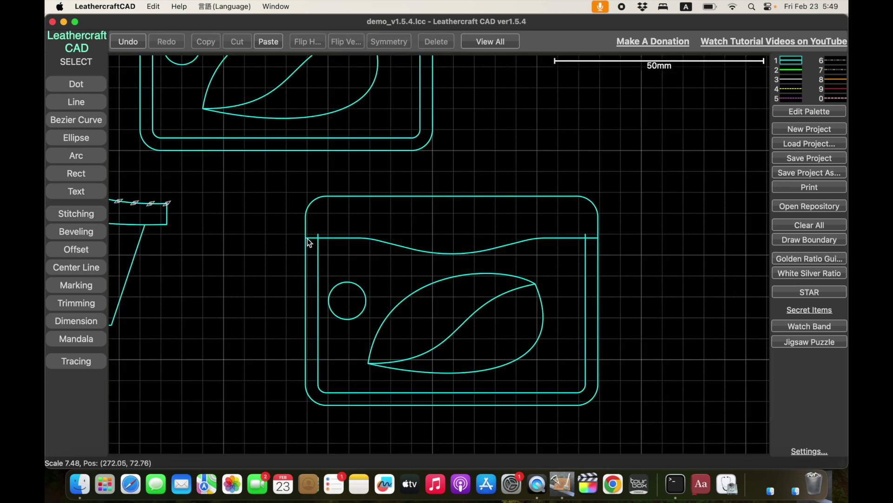
# - Prick 35 Diamond 4mm holes at 4.042 mm pitch along the copy's inner outline
pyautogui.click(96, 215)
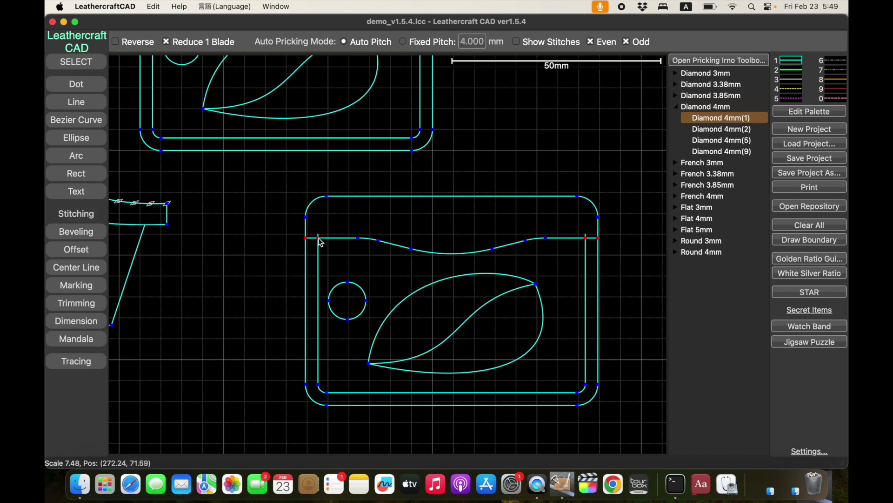
pyautogui.click(319, 238)
pyautogui.click(586, 235)
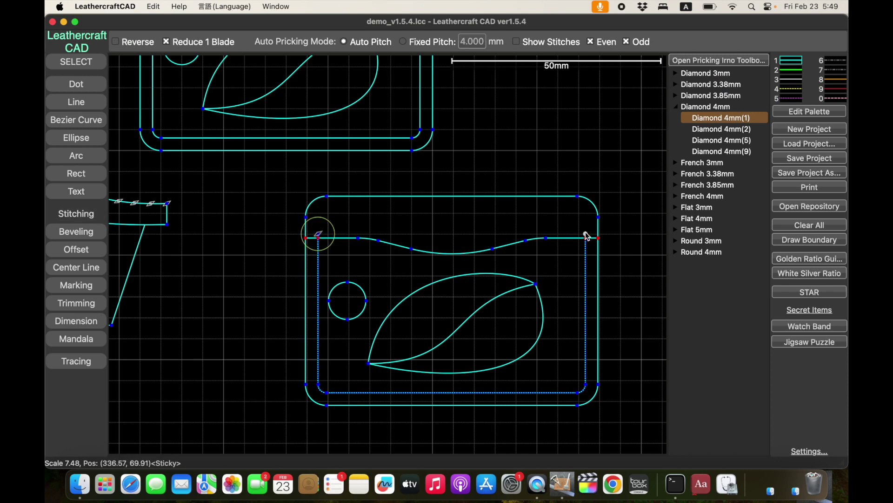
pyautogui.click(587, 236)
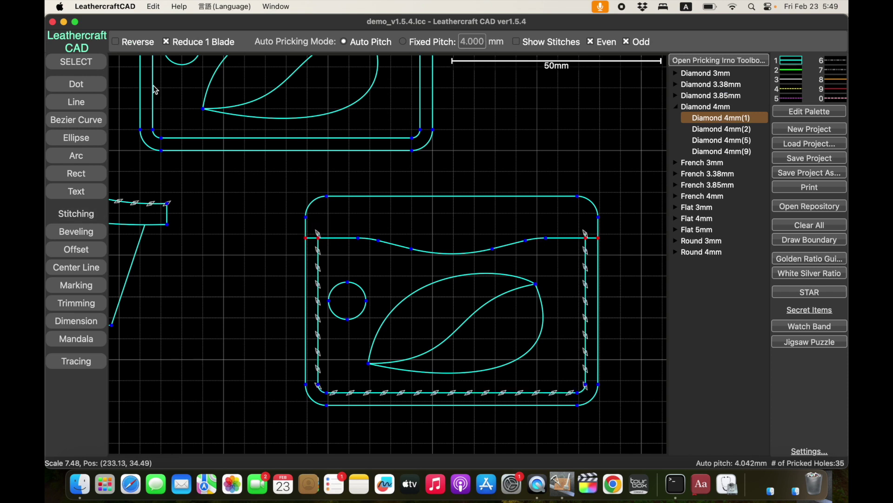
# - Give the new row of stitching holes the yellow dashed line style from palette 4
pyautogui.click(91, 65)
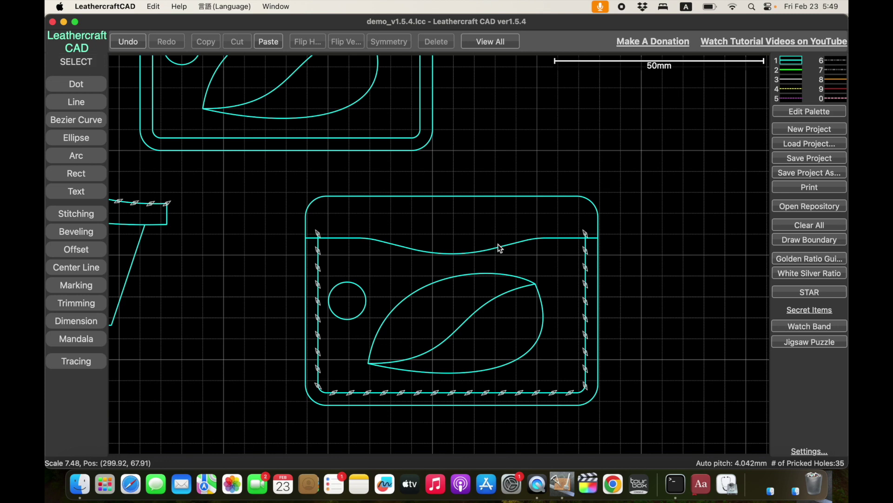
pyautogui.click(586, 249)
pyautogui.click(799, 89)
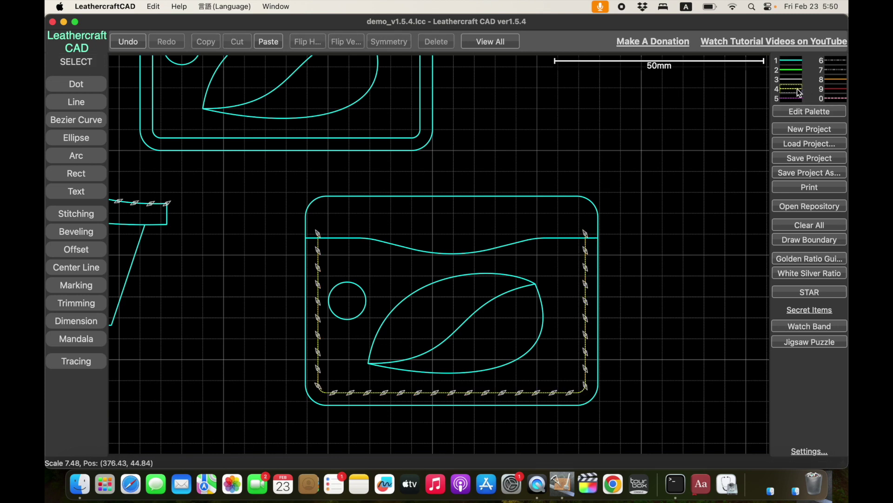
pyautogui.scroll(-4, 659, 261)
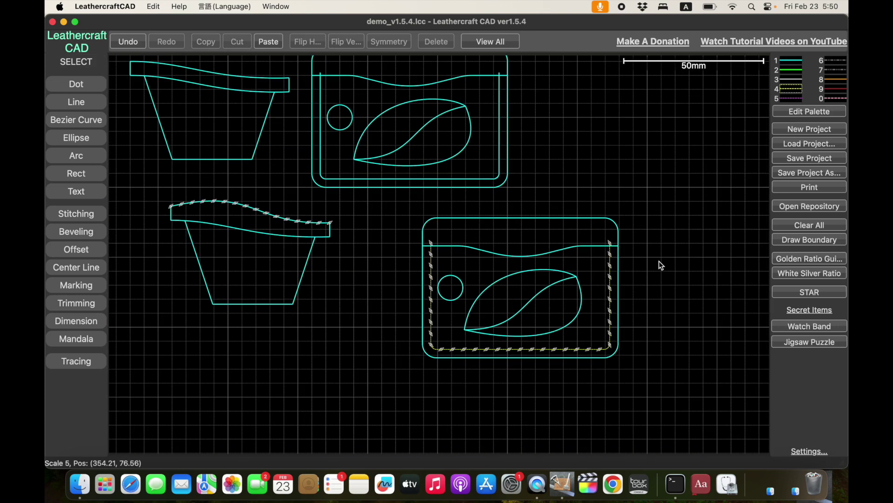
# - Shorten the outline's bottom Bezier curve to about 71.86 mm by dragging its left end rightward
pyautogui.scroll(1, 509, 279)
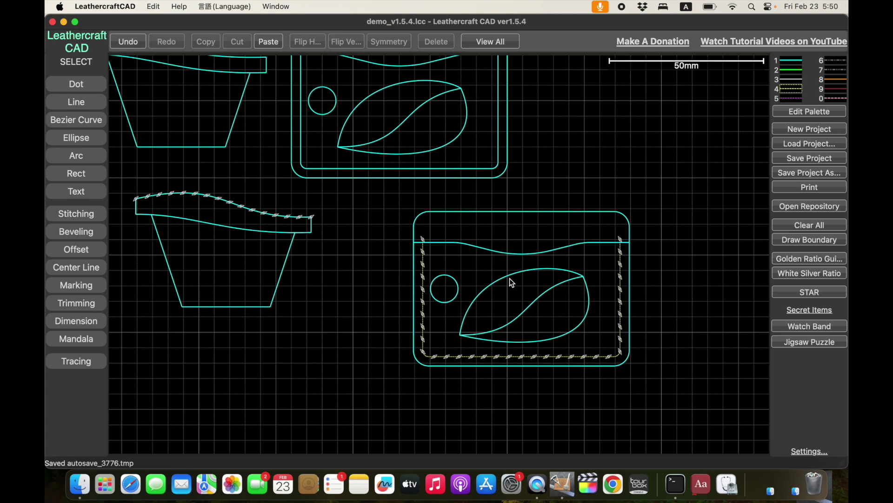
pyautogui.moveTo(339, 338); pyautogui.dragTo(480, 335, button='middle')
pyautogui.scroll(-2, 480, 334)
pyautogui.moveTo(319, 319); pyautogui.dragTo(485, 322, button='middle')
pyautogui.moveTo(339, 329); pyautogui.dragTo(494, 307, button='middle')
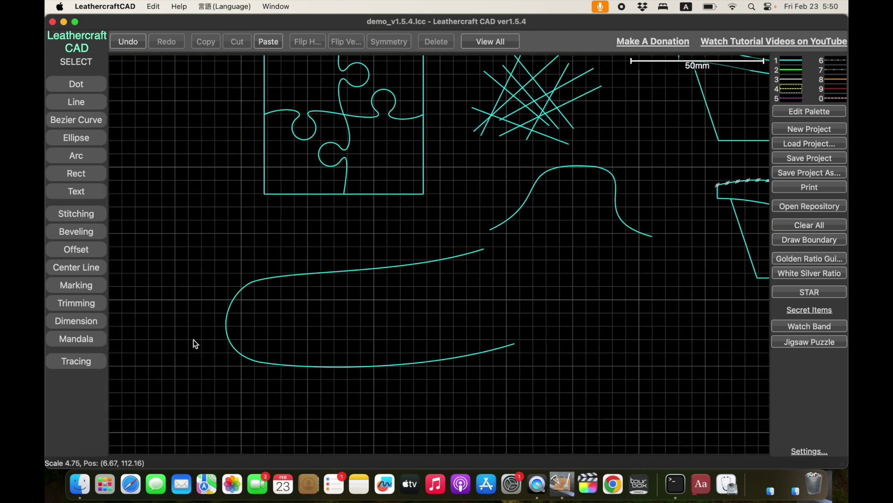
pyautogui.click(335, 276)
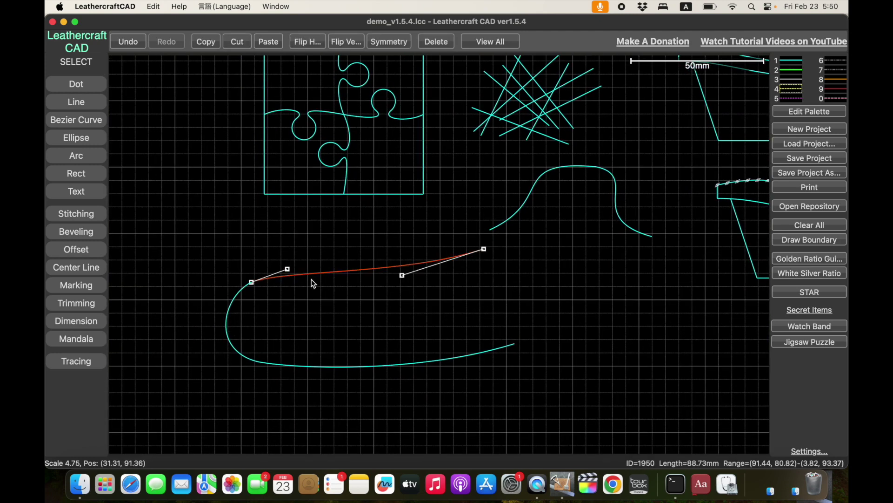
pyautogui.click(227, 314)
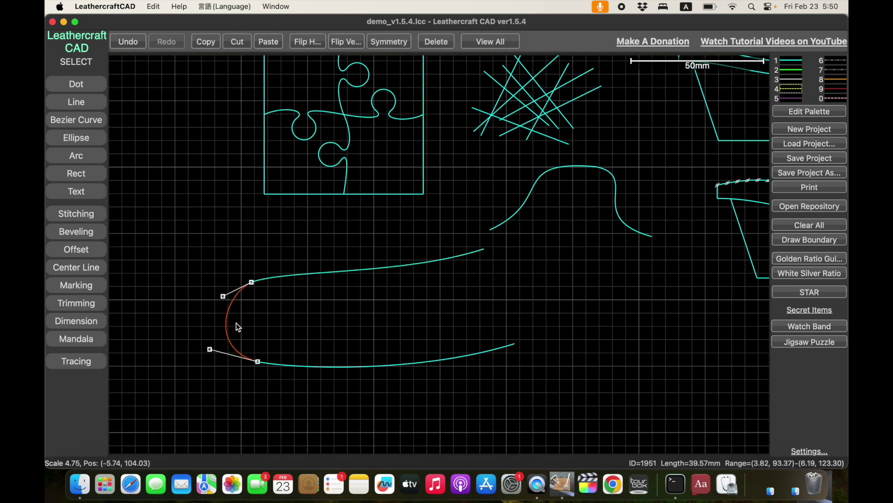
pyautogui.click(325, 368)
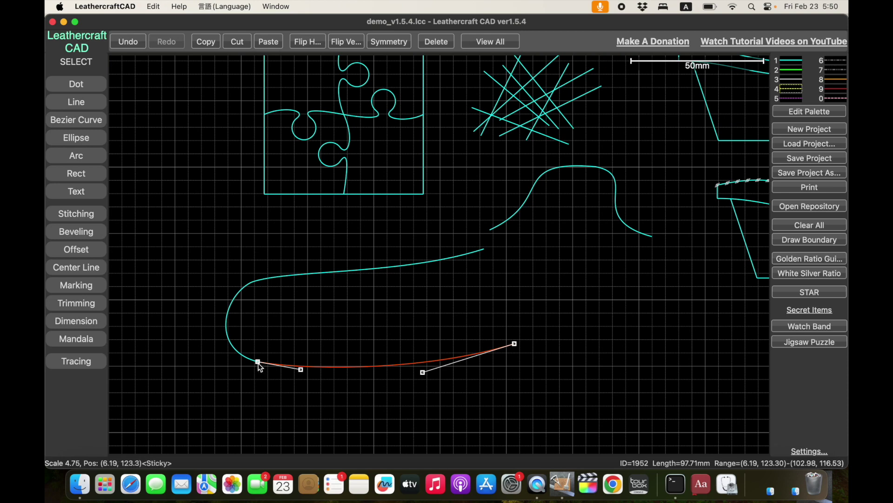
pyautogui.moveTo(259, 362)
pyautogui.mouseDown()
pyautogui.moveTo(289, 355)
pyautogui.moveTo(312, 367)
pyautogui.moveTo(381, 351)
pyautogui.moveTo(257, 362)
pyautogui.mouseUp()
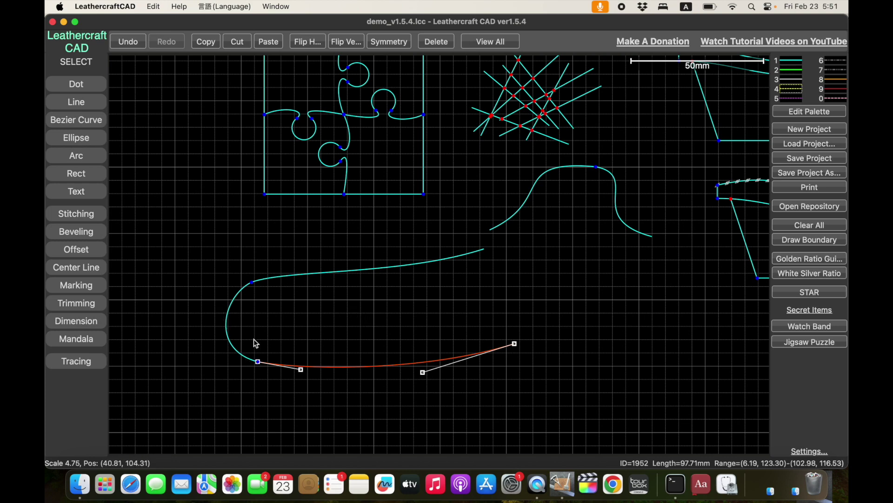
pyautogui.moveTo(260, 363); pyautogui.dragTo(327, 363)
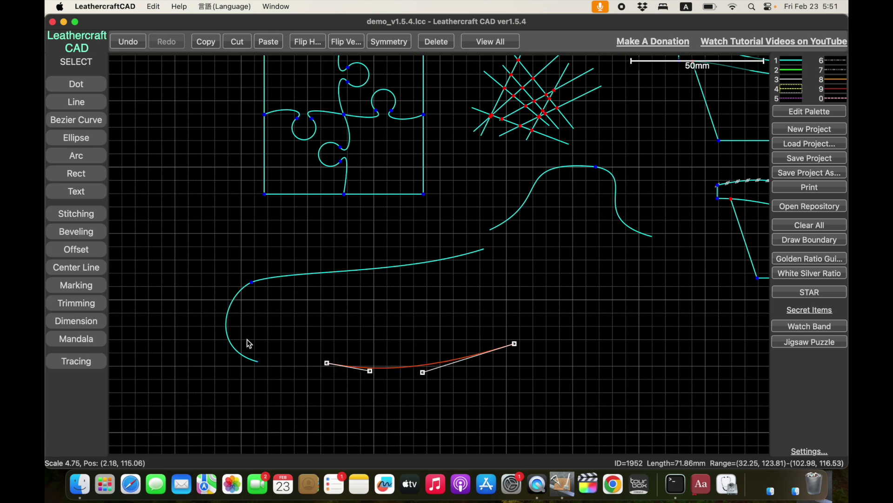
# - Move the lower curve's end and the joining point right, bending the upper curve toward a loop
pyautogui.click(227, 323)
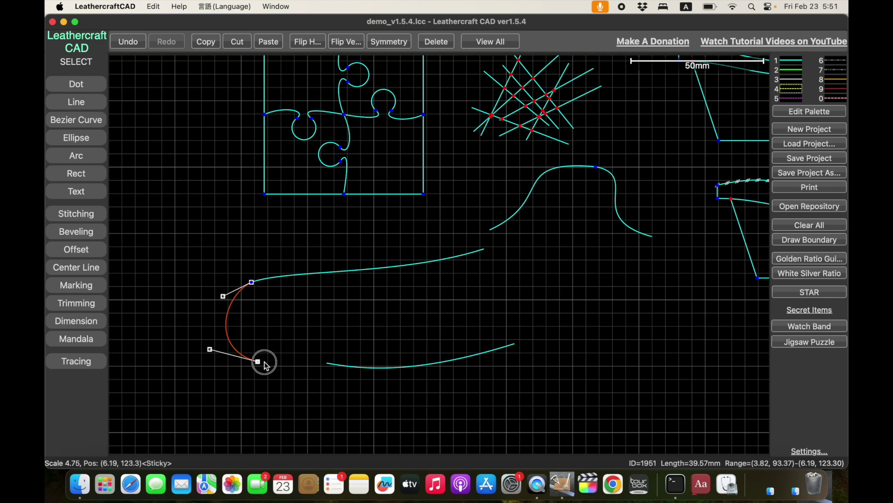
pyautogui.moveTo(258, 363); pyautogui.dragTo(328, 365)
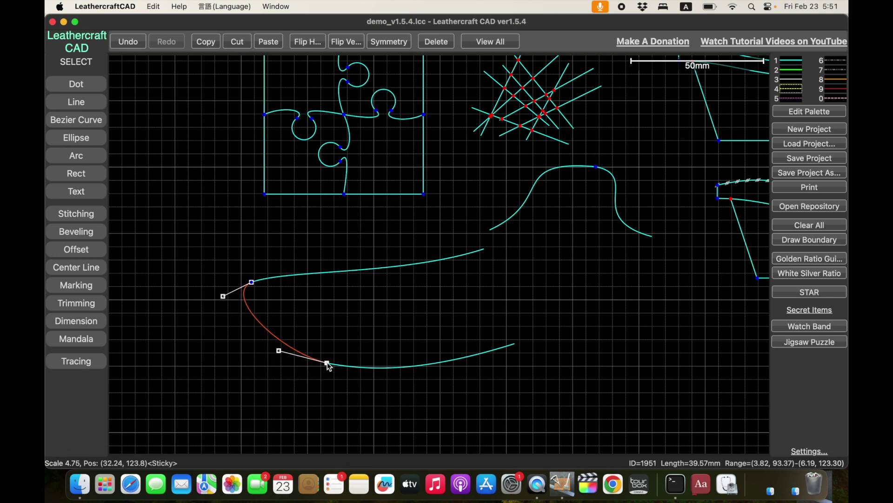
pyautogui.keyDown('shift'); pyautogui.click(252, 282); pyautogui.keyUp('shift')
pyautogui.moveTo(252, 283); pyautogui.dragTo(316, 281)
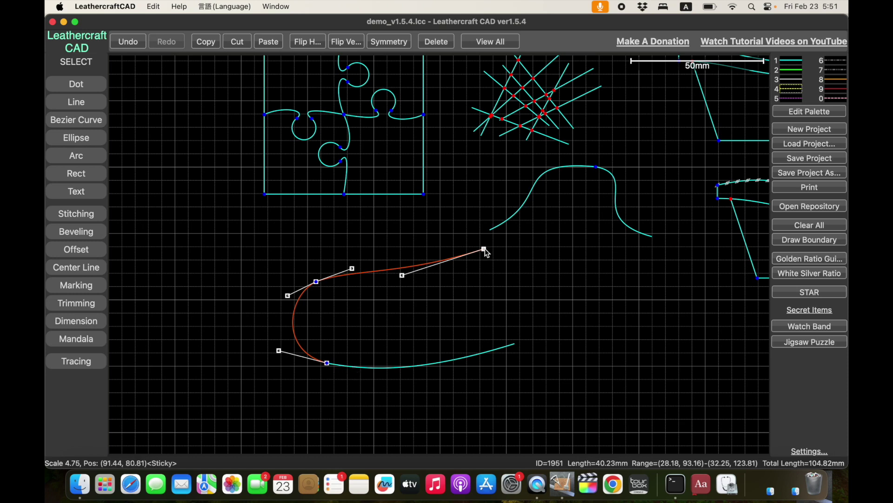
pyautogui.moveTo(485, 251)
pyautogui.mouseDown()
pyautogui.moveTo(468, 291)
pyautogui.moveTo(470, 256)
pyautogui.moveTo(452, 192)
pyautogui.moveTo(482, 242)
pyautogui.moveTo(485, 270)
pyautogui.moveTo(467, 231)
pyautogui.moveTo(485, 254)
pyautogui.moveTo(475, 256)
pyautogui.mouseUp()
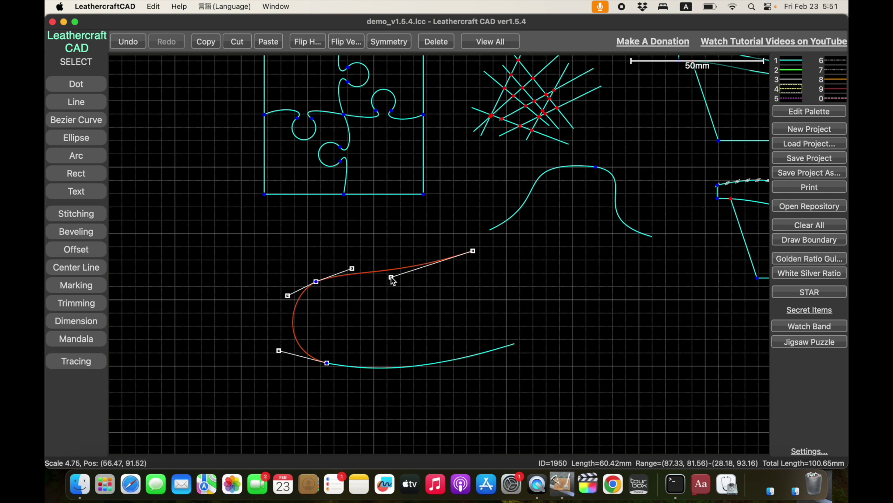
pyautogui.moveTo(393, 279); pyautogui.dragTo(367, 231)
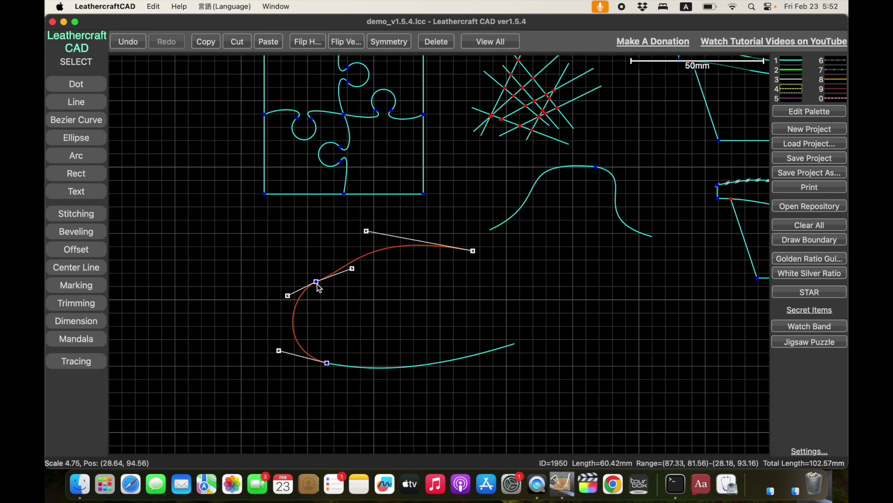
pyautogui.moveTo(316, 282)
pyautogui.mouseDown()
pyautogui.moveTo(290, 254)
pyautogui.moveTo(309, 267)
pyautogui.mouseUp()
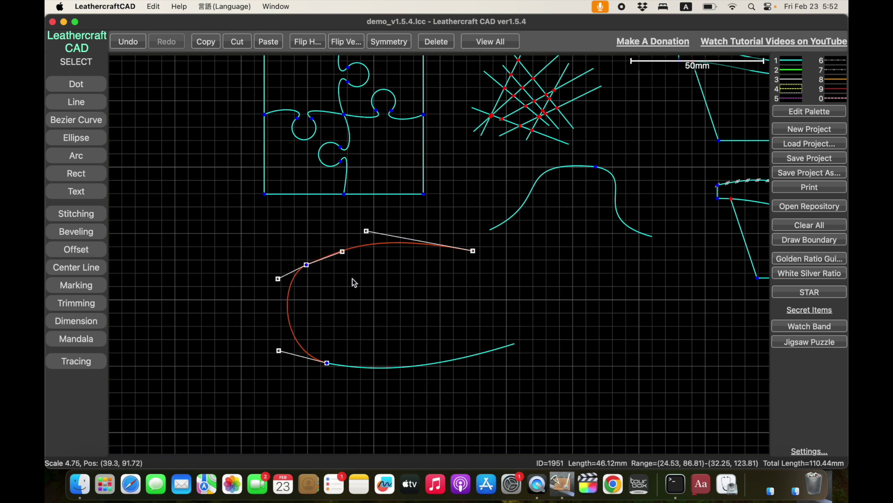
# - Refine the upper curve's end point into a smooth, roughly 64.32 mm arch, then deselect
pyautogui.click(355, 283)
pyautogui.click(325, 264)
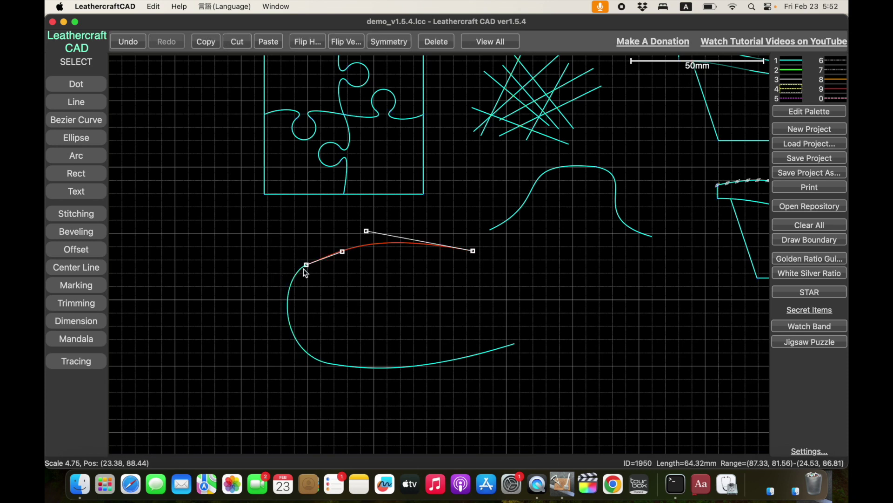
pyautogui.moveTo(305, 263)
pyautogui.mouseDown()
pyautogui.moveTo(363, 291)
pyautogui.moveTo(305, 266)
pyautogui.moveTo(279, 240)
pyautogui.moveTo(296, 254)
pyautogui.mouseUp()
pyautogui.click(306, 267)
pyautogui.click(372, 285)
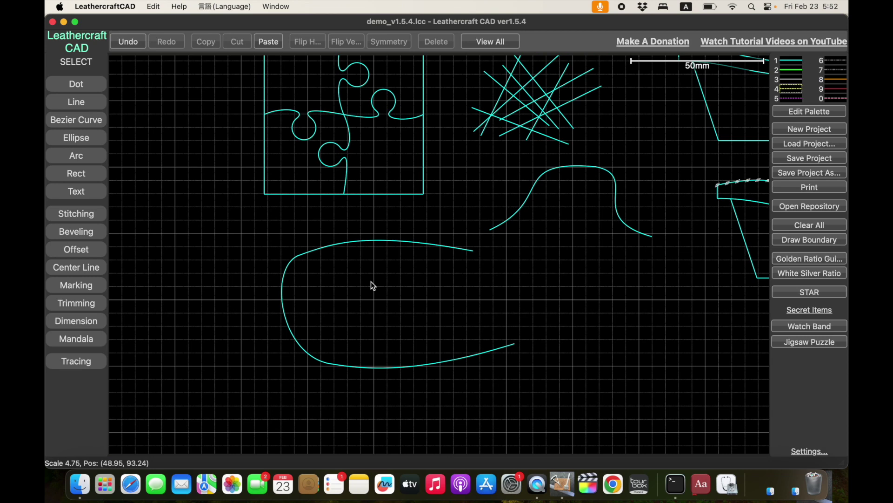
# - Marquee-select the crossed lines and shift them up-left beside the puzzle square's top-right corner
pyautogui.moveTo(564, 216); pyautogui.dragTo(424, 311, button='right')
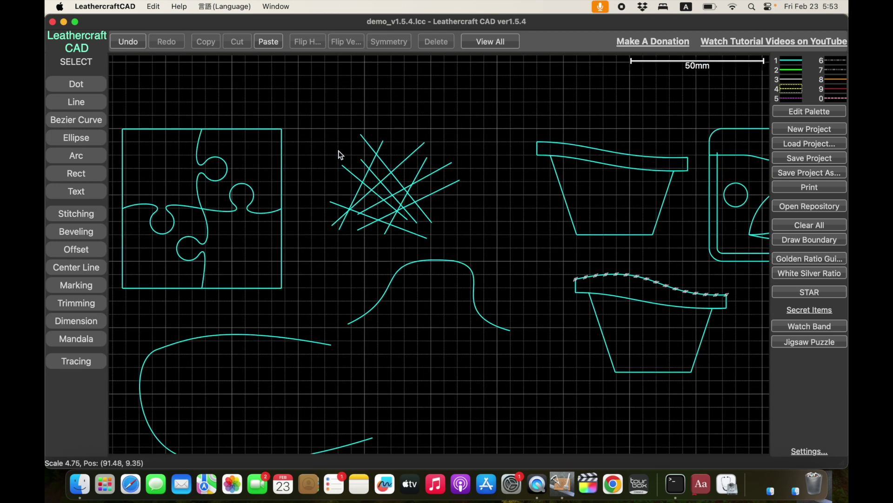
pyautogui.moveTo(309, 127); pyautogui.dragTo(476, 248)
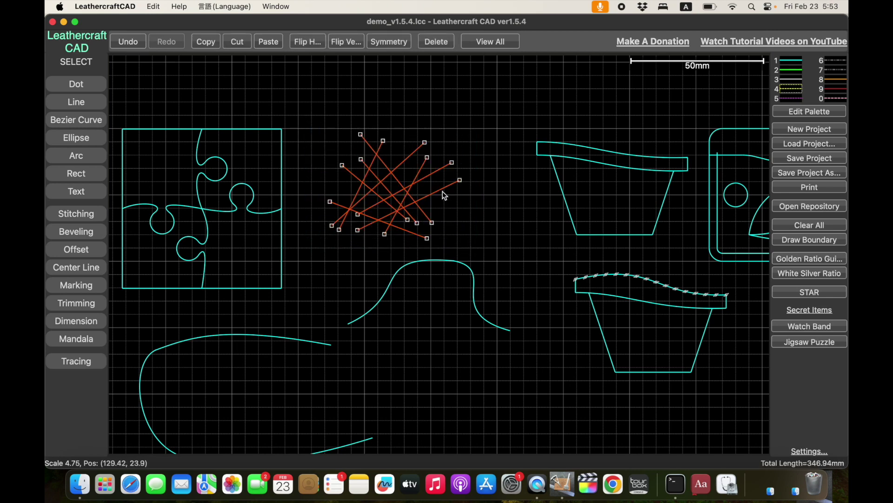
pyautogui.moveTo(443, 189); pyautogui.dragTo(430, 195)
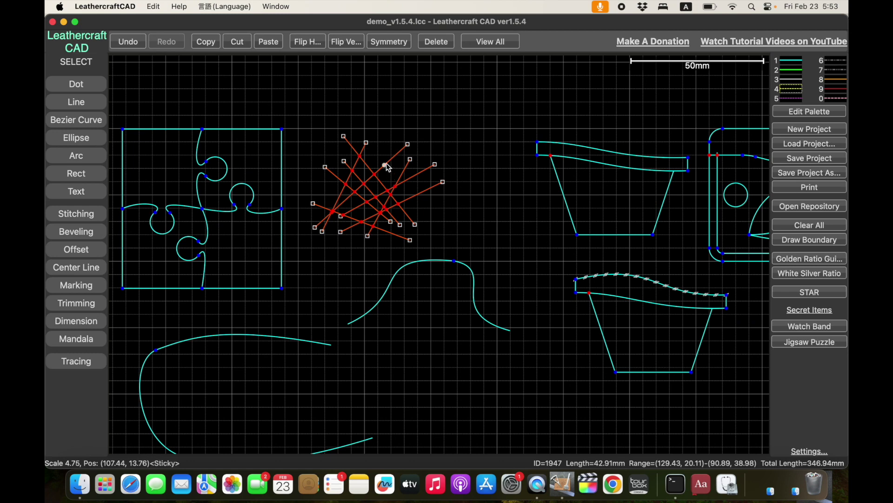
pyautogui.moveTo(387, 166); pyautogui.dragTo(367, 154)
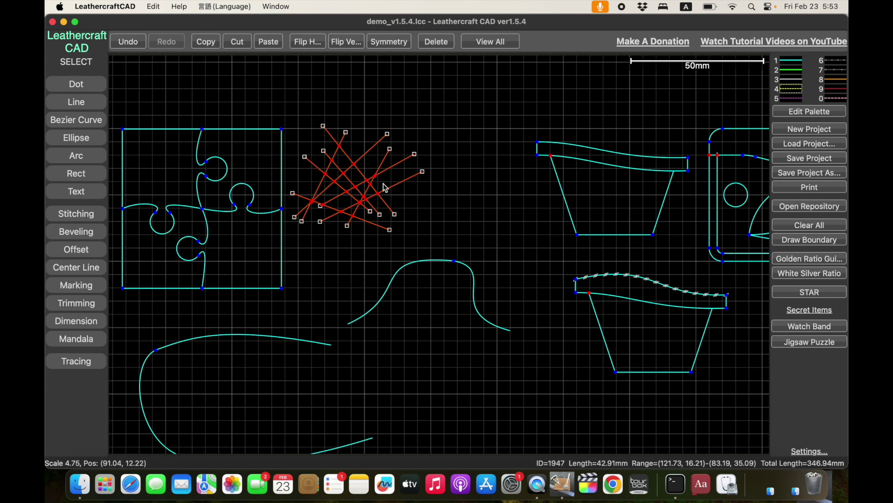
pyautogui.moveTo(385, 170); pyautogui.dragTo(394, 155)
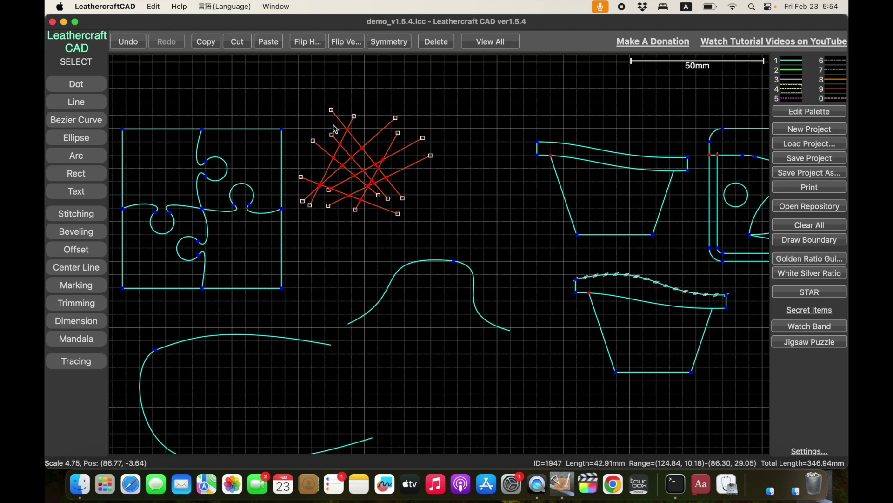
pyautogui.click(312, 170)
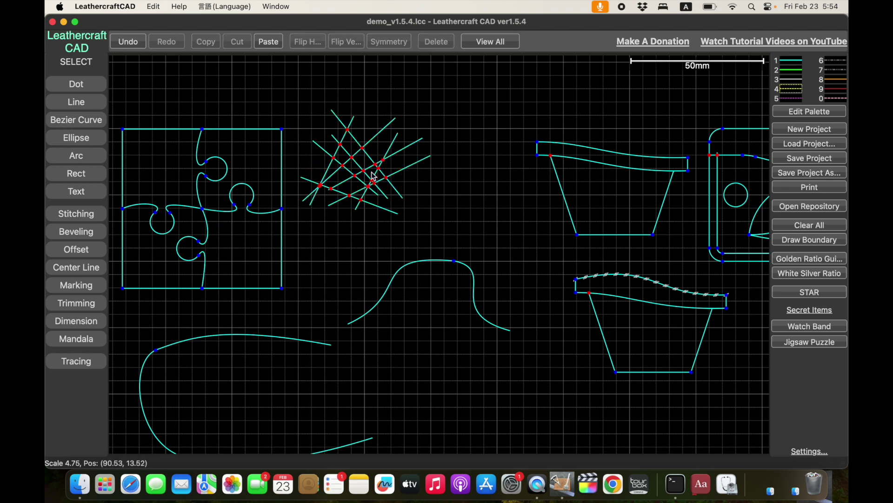
pyautogui.click(387, 195)
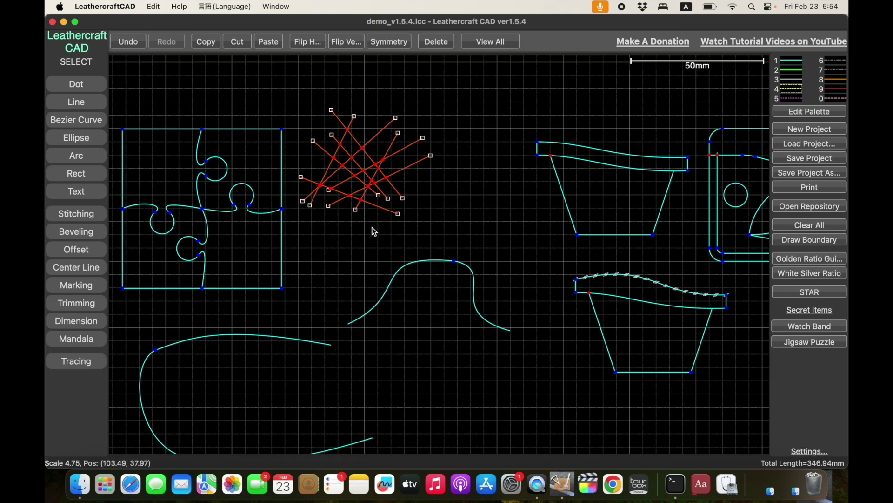
pyautogui.moveTo(399, 175); pyautogui.dragTo(399, 161)
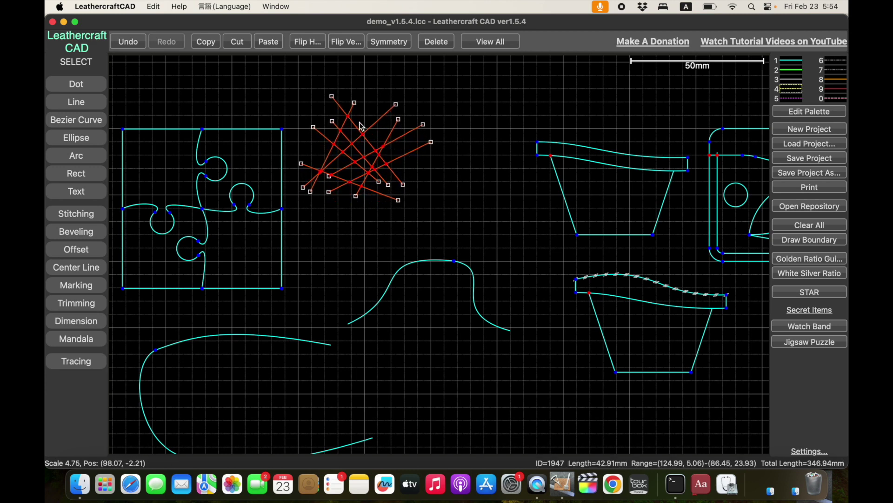
# - Set a line end as the crossed lines' snap point and drag them over the puzzle square's top-right edge
pyautogui.rightClick(334, 97)
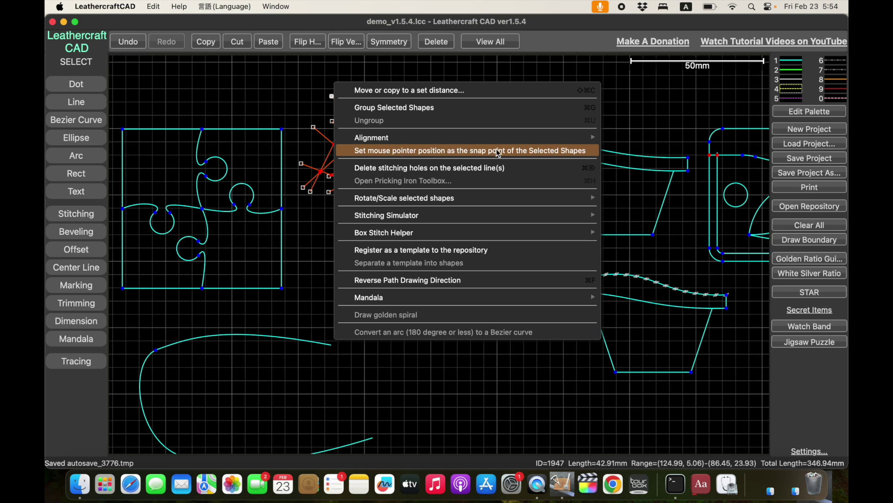
pyautogui.click(555, 150)
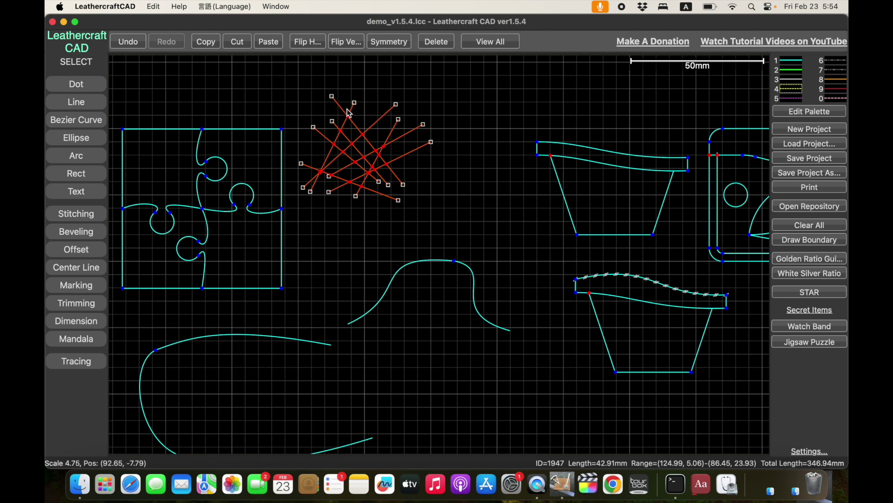
pyautogui.moveTo(372, 126); pyautogui.dragTo(367, 126)
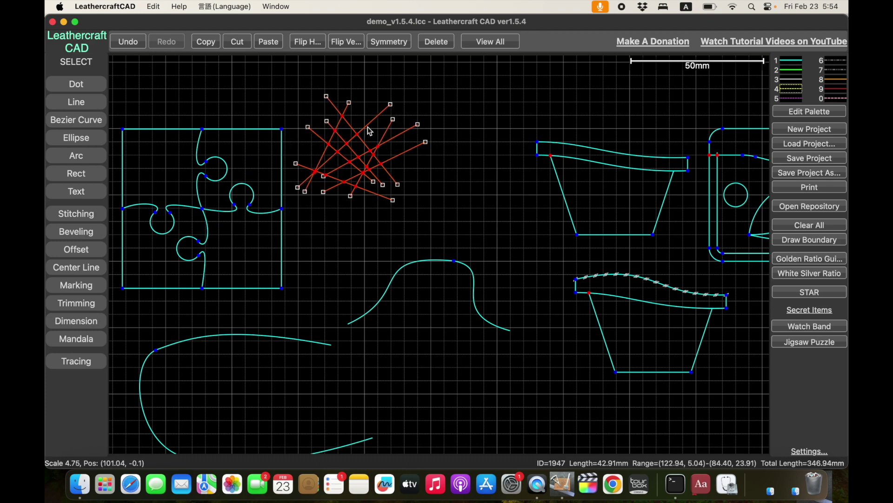
pyautogui.moveTo(368, 126); pyautogui.dragTo(347, 153)
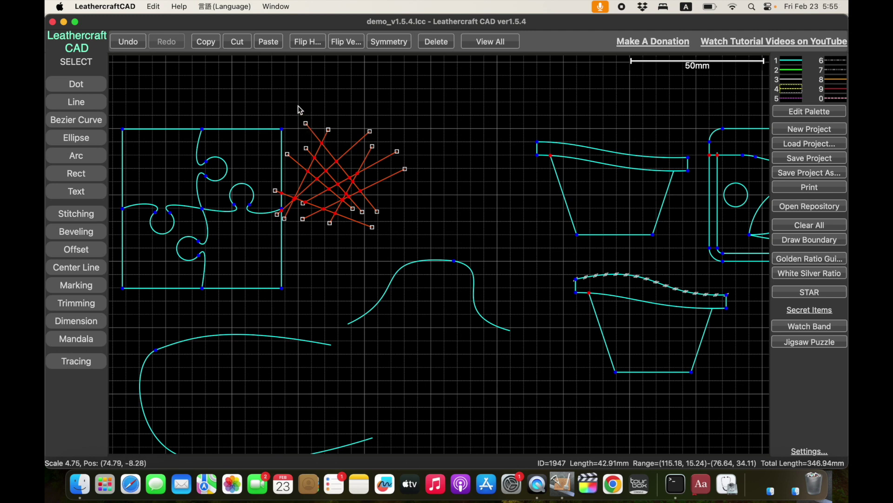
pyautogui.moveTo(366, 164); pyautogui.dragTo(367, 147)
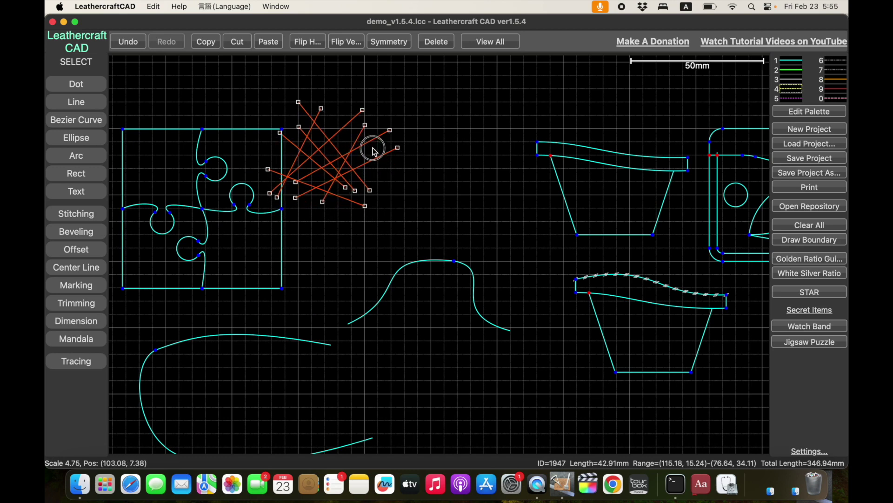
pyautogui.scroll(5, 327, 117)
pyautogui.scroll(1, 328, 117)
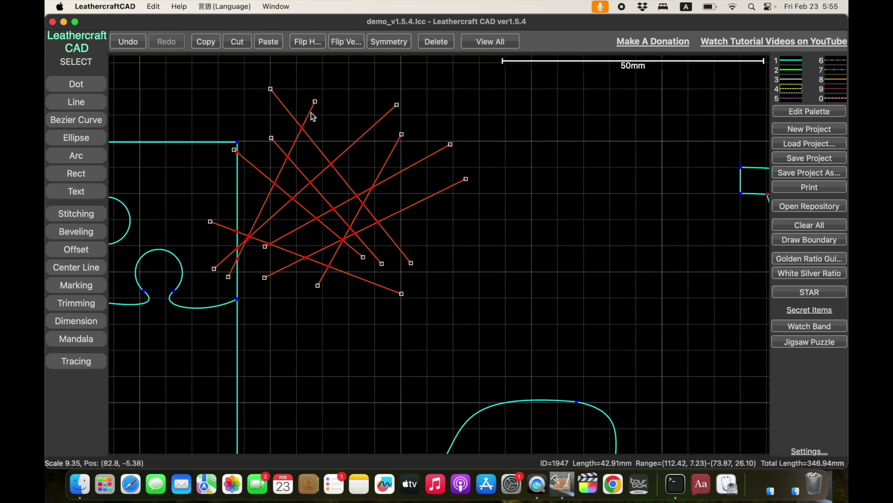
pyautogui.moveTo(314, 116); pyautogui.dragTo(356, 124)
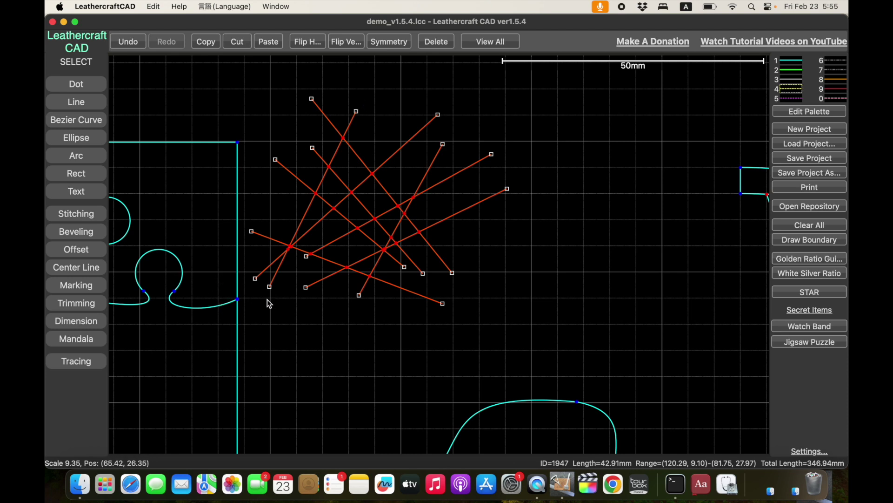
# - Reset the snap point to a line's top end, then reselect the whole line star and shift it clear of the square
pyautogui.rightClick(436, 116)
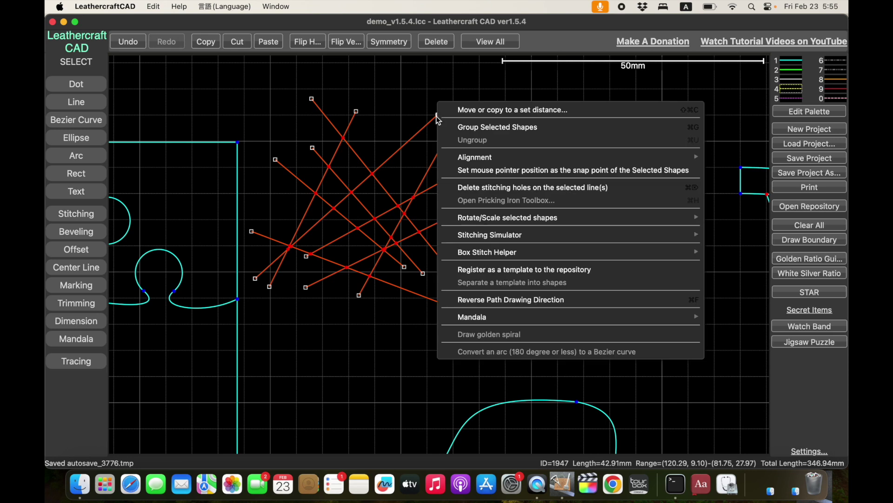
pyautogui.click(493, 169)
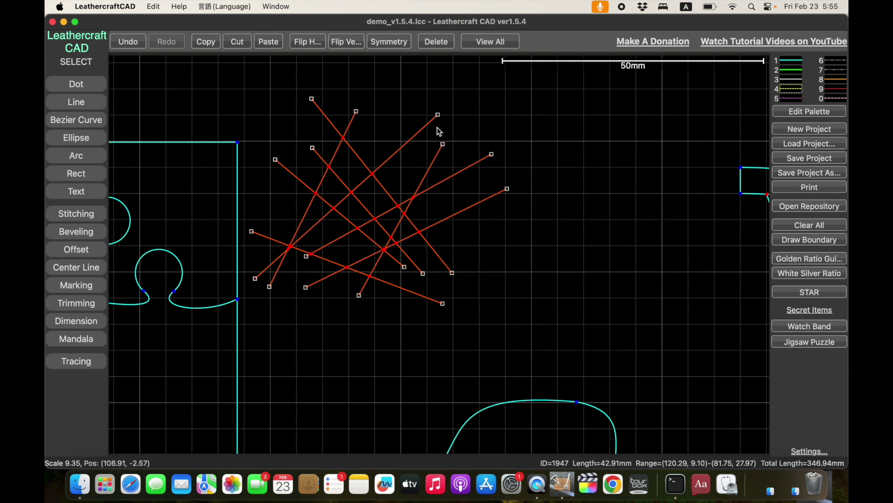
pyautogui.moveTo(425, 135); pyautogui.dragTo(446, 144)
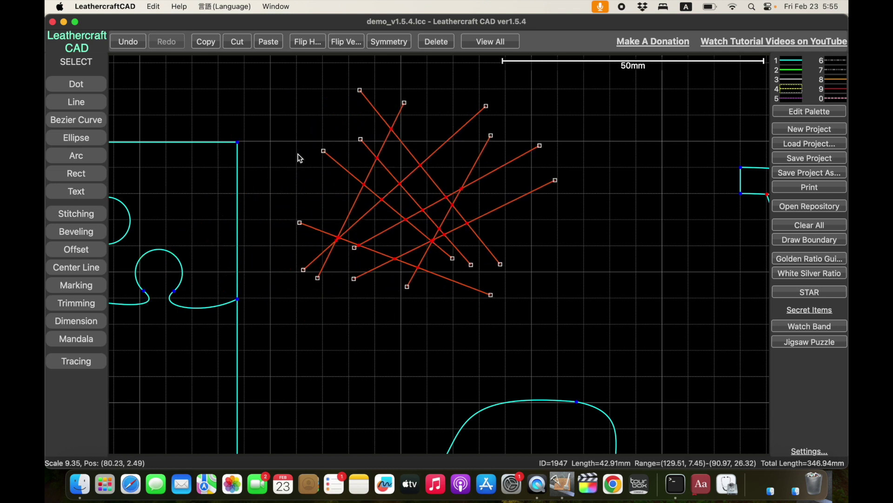
pyautogui.click(282, 120)
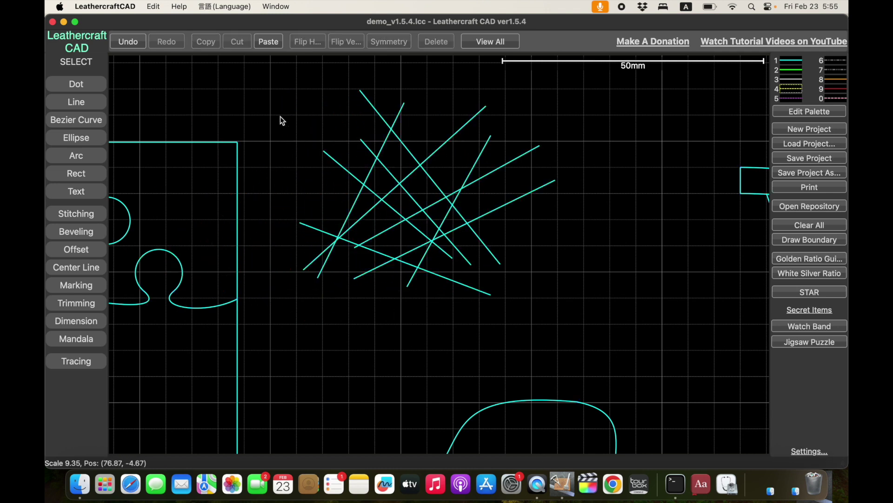
pyautogui.moveTo(270, 85); pyautogui.dragTo(577, 312)
pyautogui.moveTo(512, 160)
pyautogui.mouseDown()
pyautogui.moveTo(422, 149)
pyautogui.moveTo(452, 134)
pyautogui.moveTo(453, 78)
pyautogui.moveTo(535, 122)
pyautogui.moveTo(520, 155)
pyautogui.mouseUp()
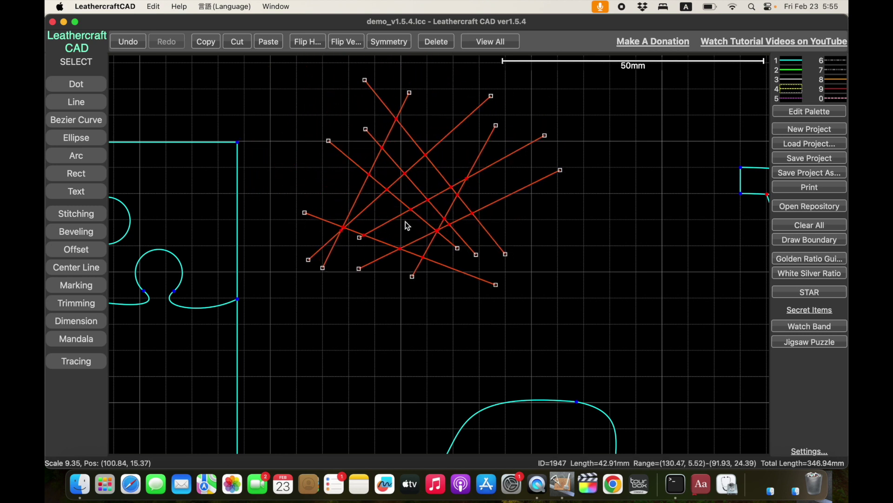
# - Snap the line star up-left onto a grid point, deselect it, and start a new empty project
pyautogui.rightClick(308, 260)
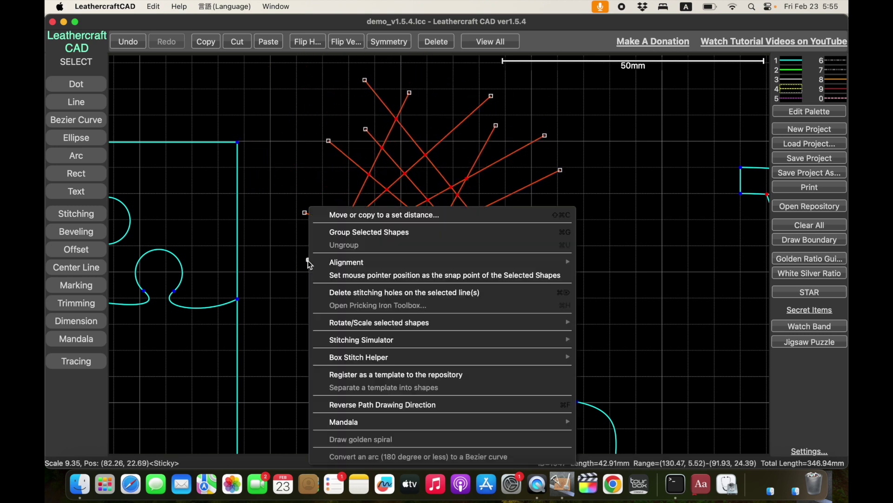
pyautogui.click(337, 278)
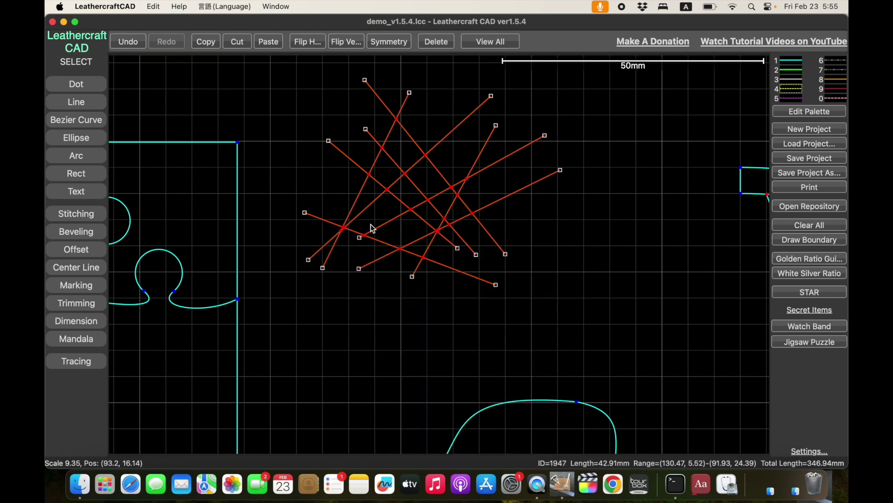
pyautogui.moveTo(378, 225); pyautogui.dragTo(367, 185)
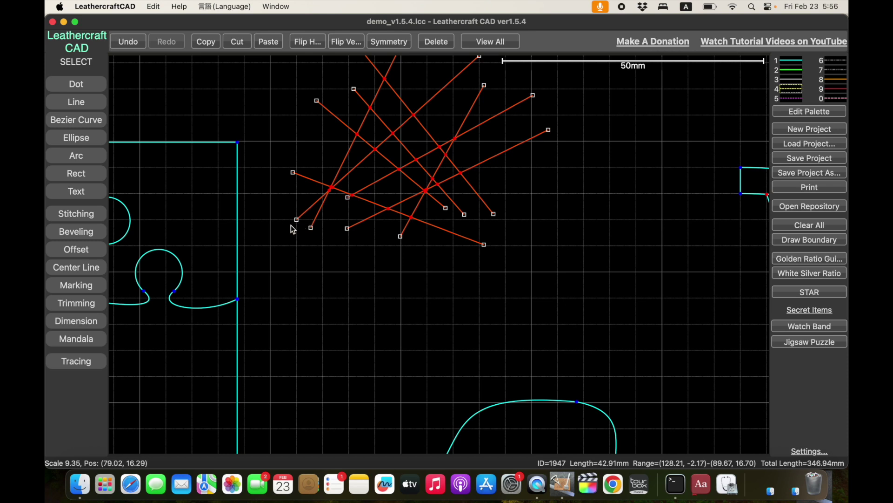
pyautogui.click(528, 216)
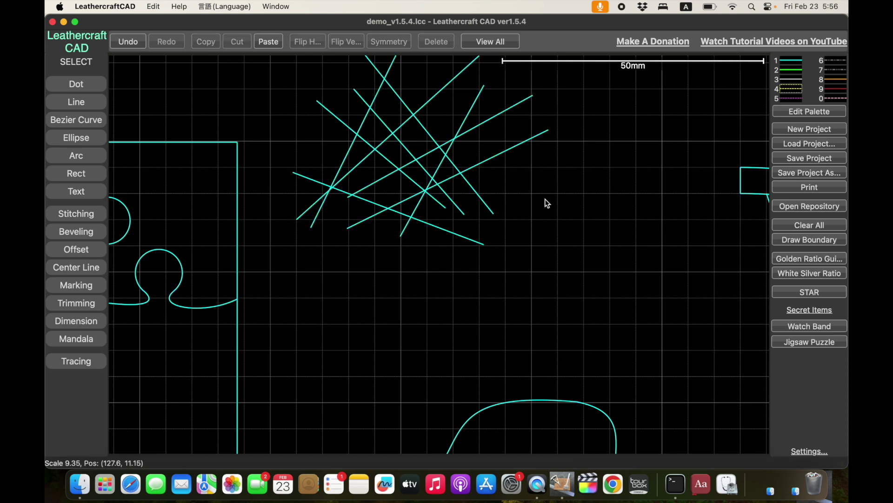
pyautogui.press('super+n')
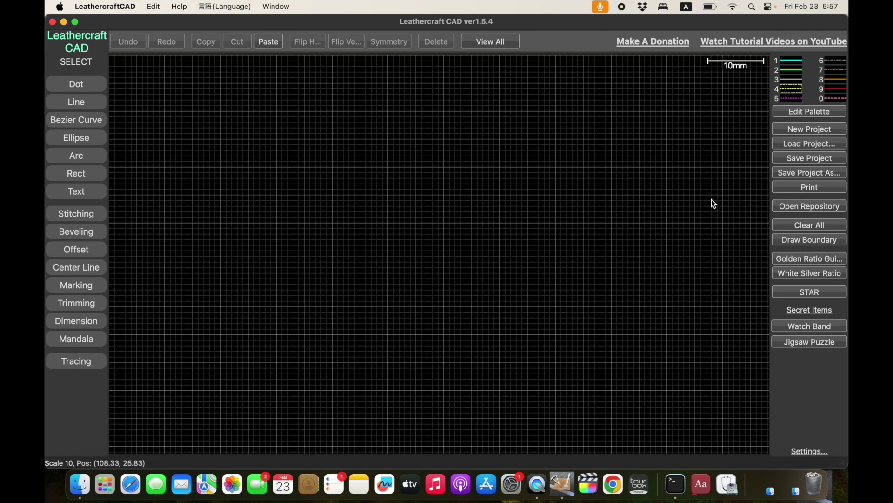
# - Import the Luthier Leather logo SVG, keeping the default width of 113.39 mm
pyautogui.click(106, 6)
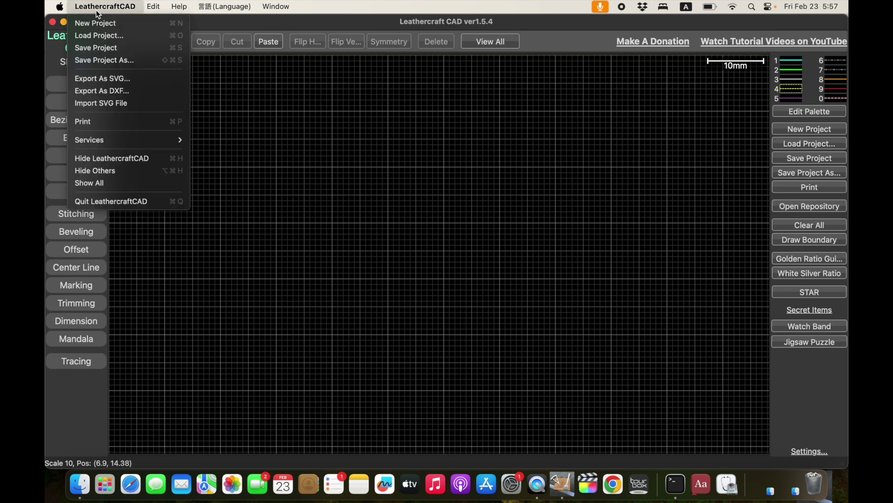
pyautogui.click(118, 103)
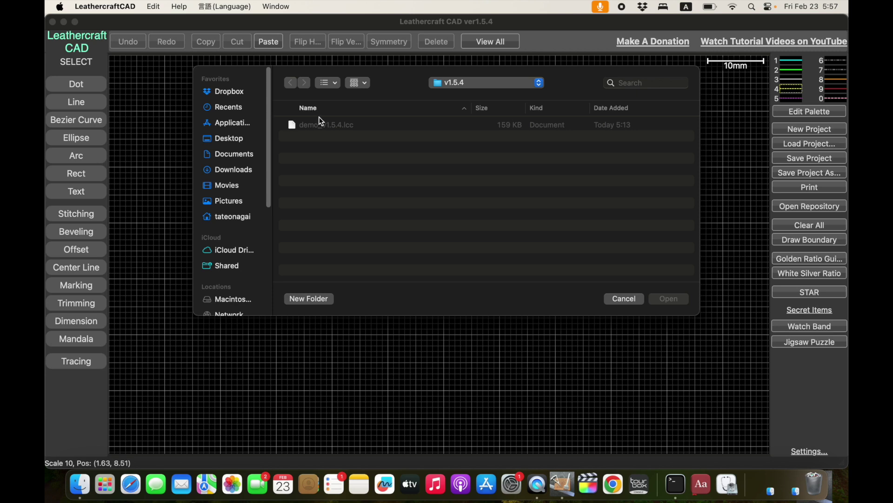
pyautogui.doubleClick(320, 125)
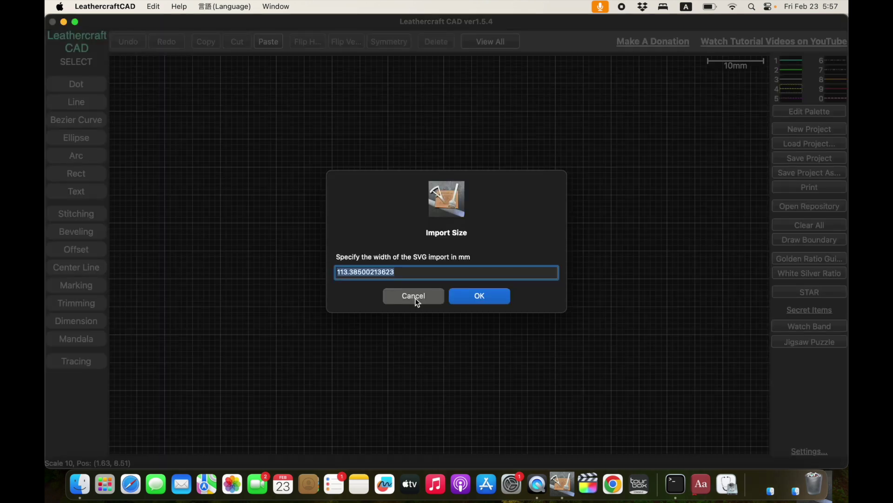
pyautogui.click(481, 296)
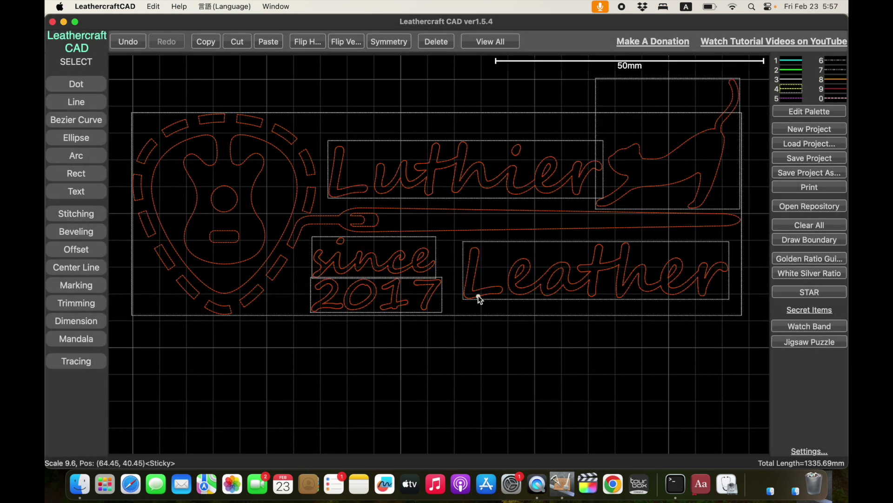
# - Deselect the logo, zoom in, and select the guitar-pick and needle group
pyautogui.click(411, 358)
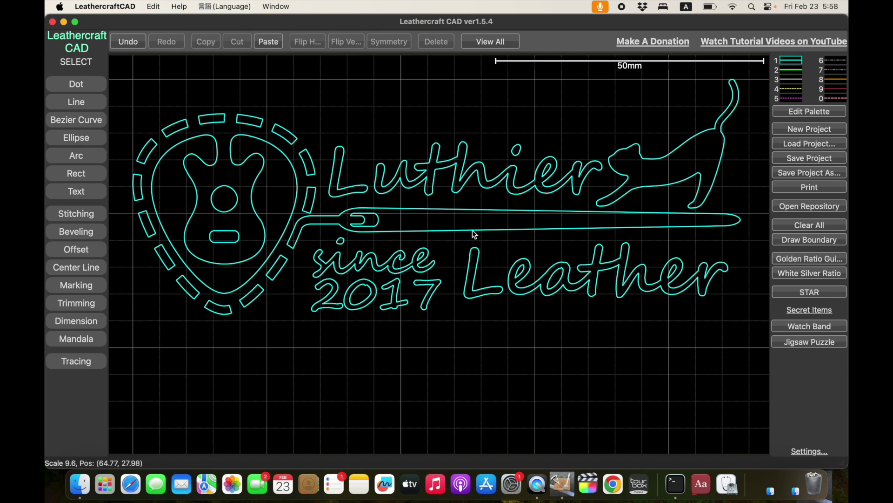
pyautogui.scroll(-5, 473, 230)
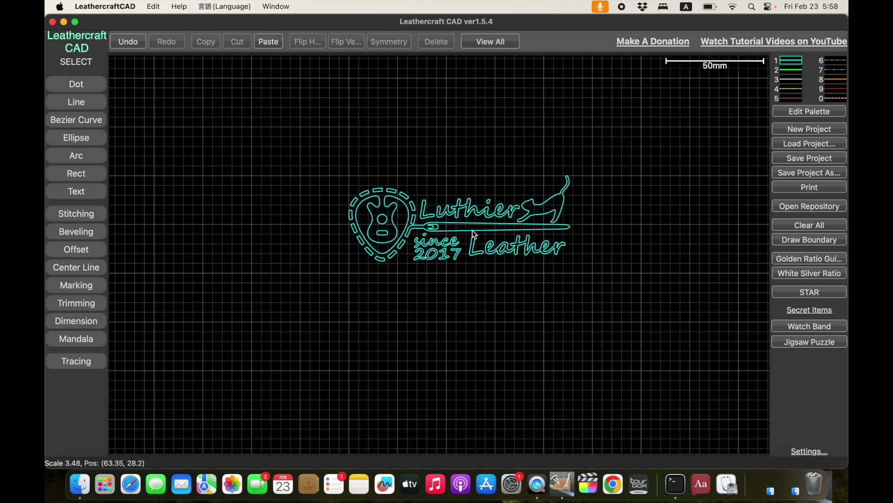
pyautogui.scroll(1, 472, 230)
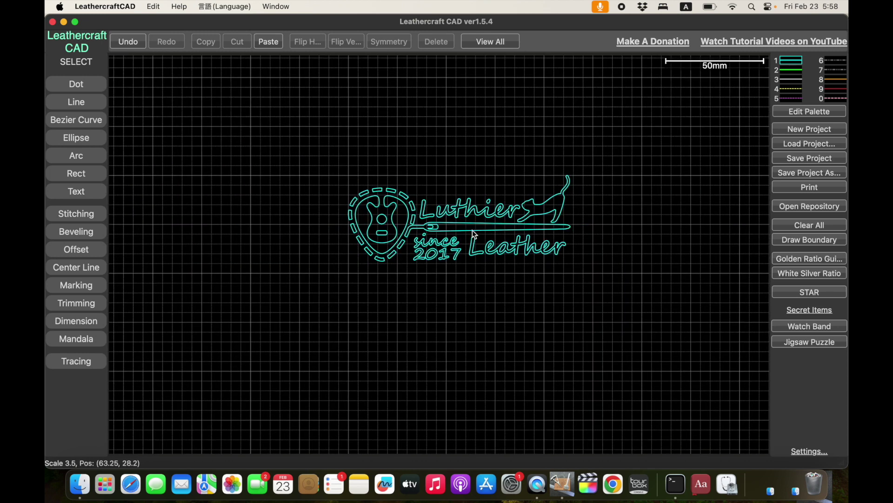
pyautogui.scroll(2, 473, 233)
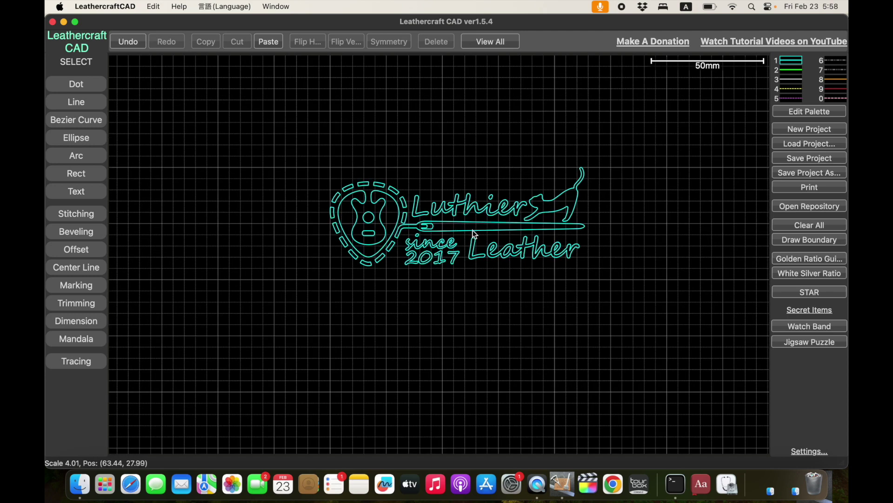
pyautogui.scroll(1, 473, 233)
pyautogui.scroll(2, 473, 233)
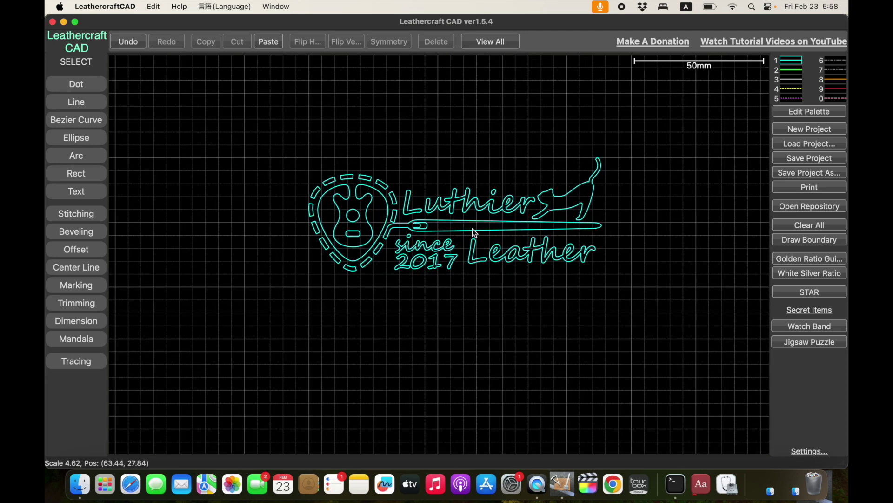
pyautogui.click(477, 224)
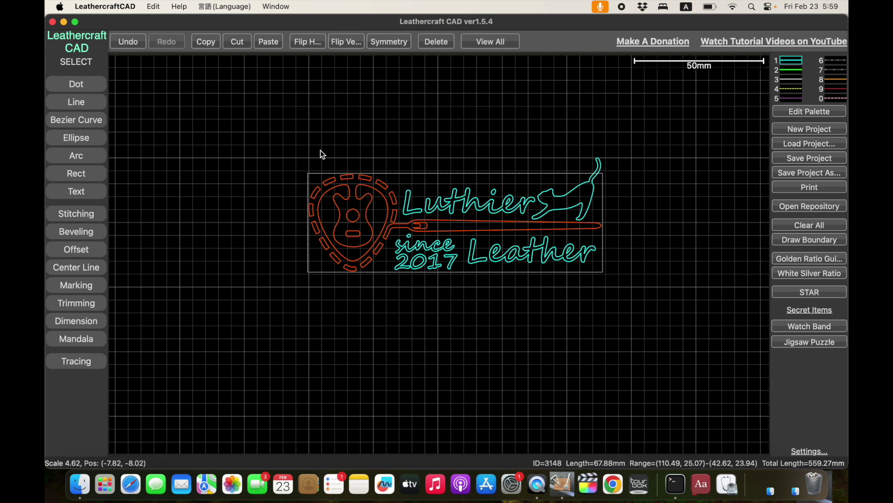
# - Ungroup the logo and bow the needle's 67.88 mm upper line into a gentle upward arch
pyautogui.rightClick(447, 236)
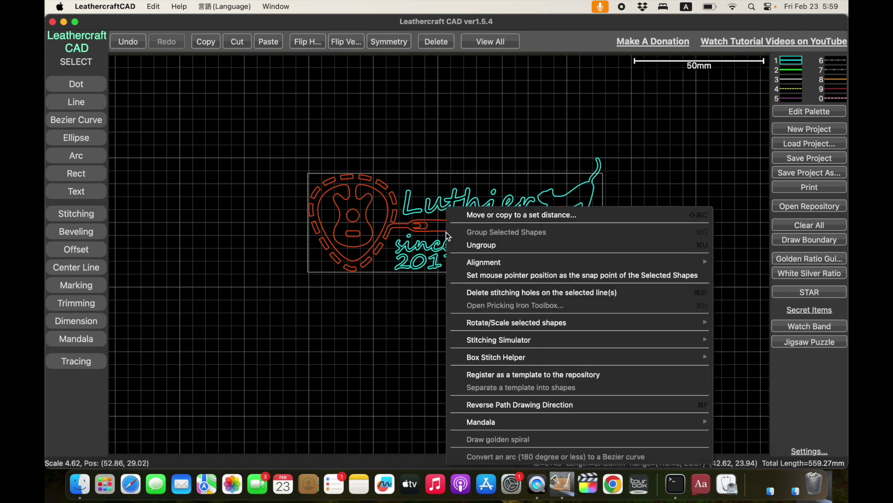
pyautogui.click(480, 249)
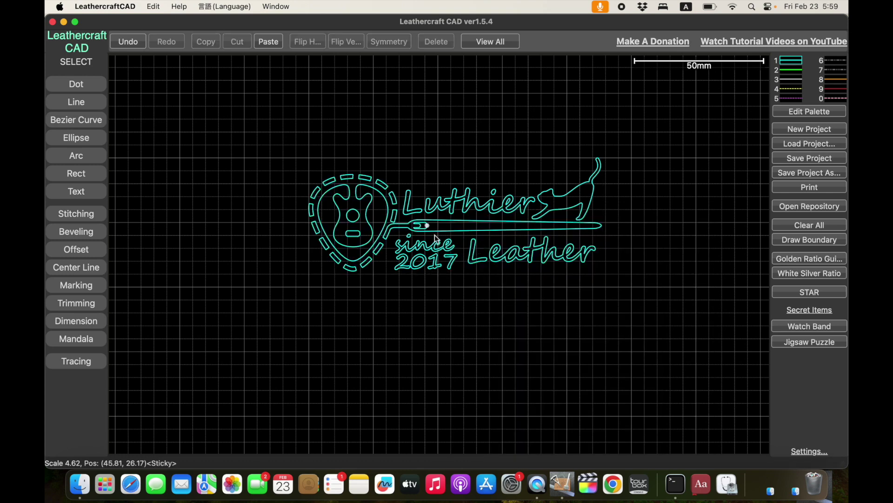
pyautogui.scroll(5, 400, 219)
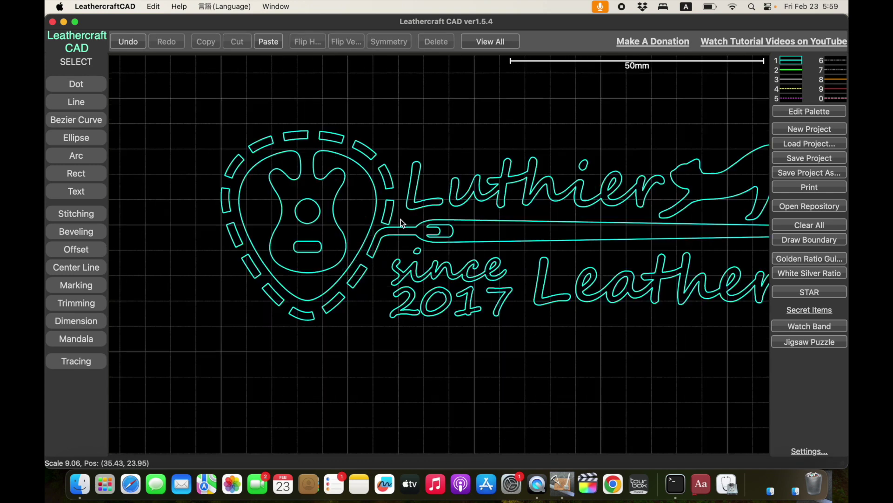
pyautogui.click(473, 222)
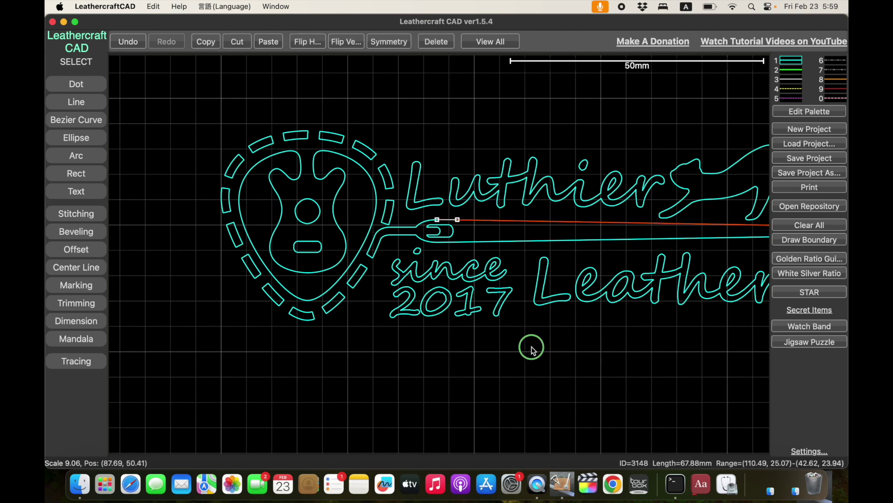
pyautogui.hscroll(5, 531, 346)
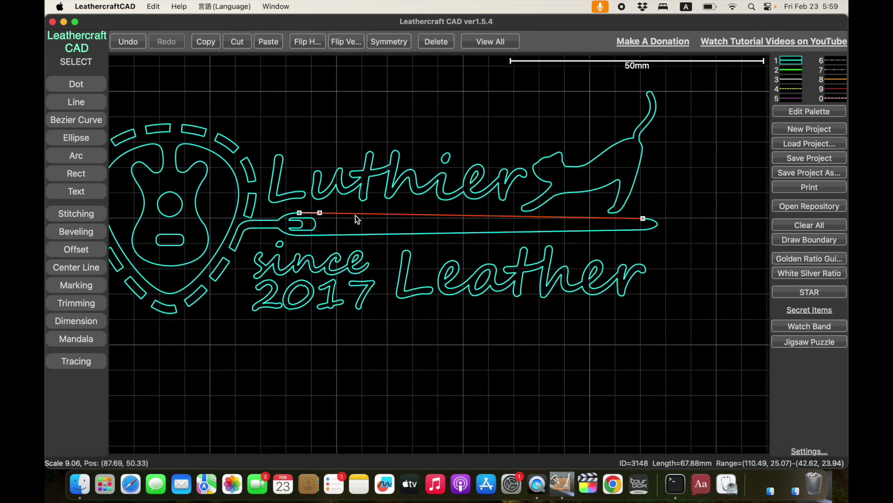
pyautogui.moveTo(320, 212)
pyautogui.mouseDown()
pyautogui.moveTo(336, 177)
pyautogui.moveTo(334, 206)
pyautogui.mouseUp()
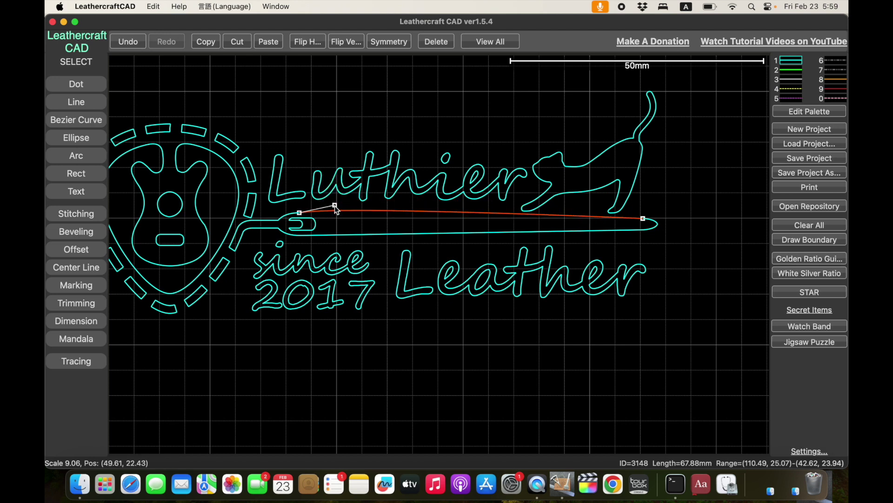
# - Place 18 Diamond 4mm stitching holes at 4.001 mm auto pitch along the arched needle line
pyautogui.click(90, 215)
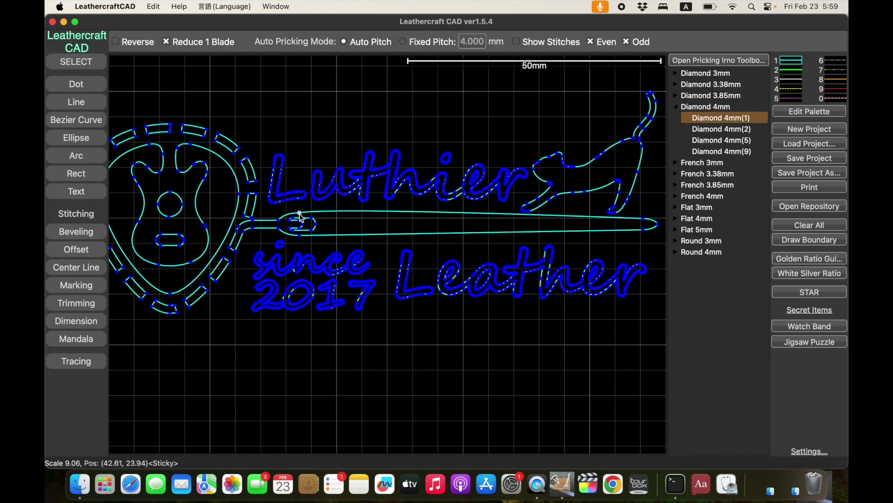
pyautogui.click(301, 215)
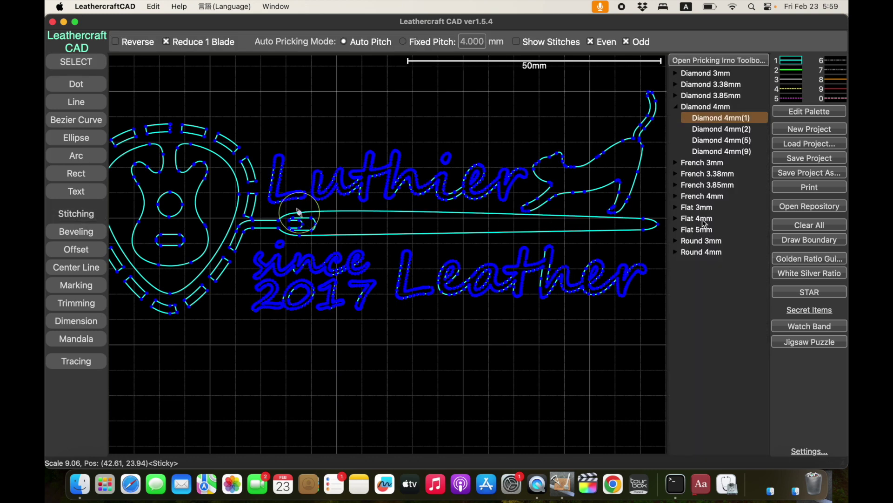
pyautogui.click(643, 220)
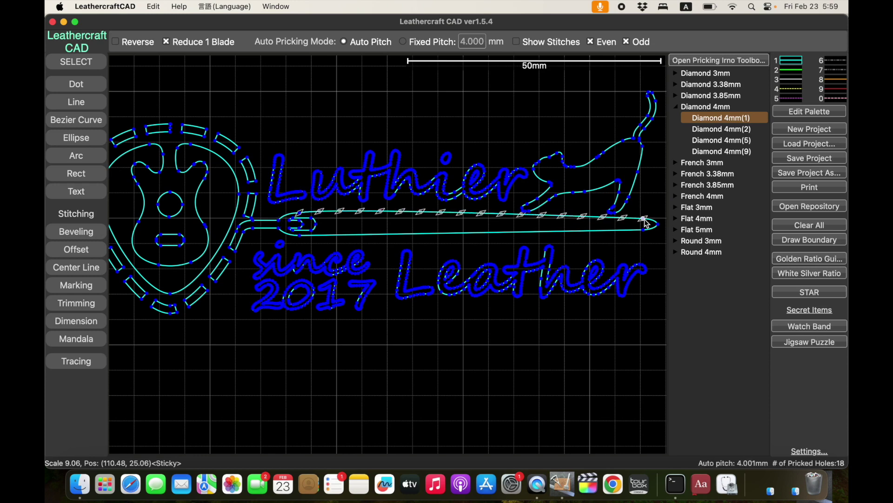
pyautogui.scroll(-2, 646, 223)
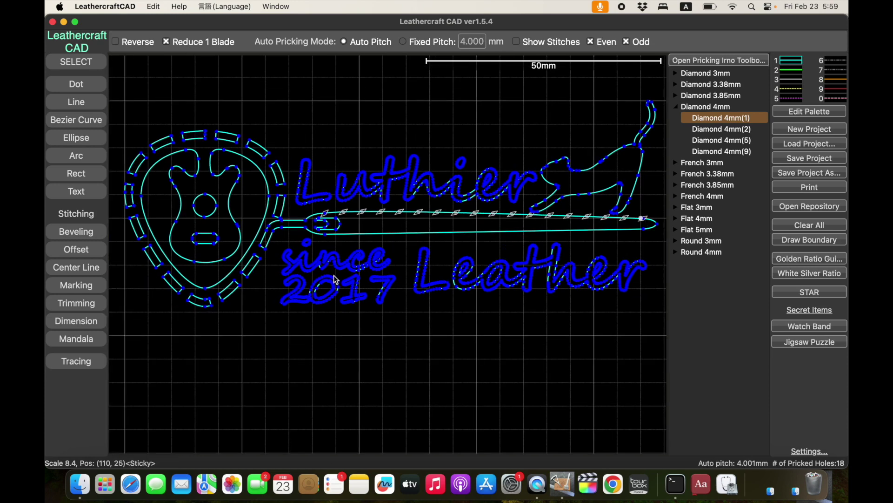